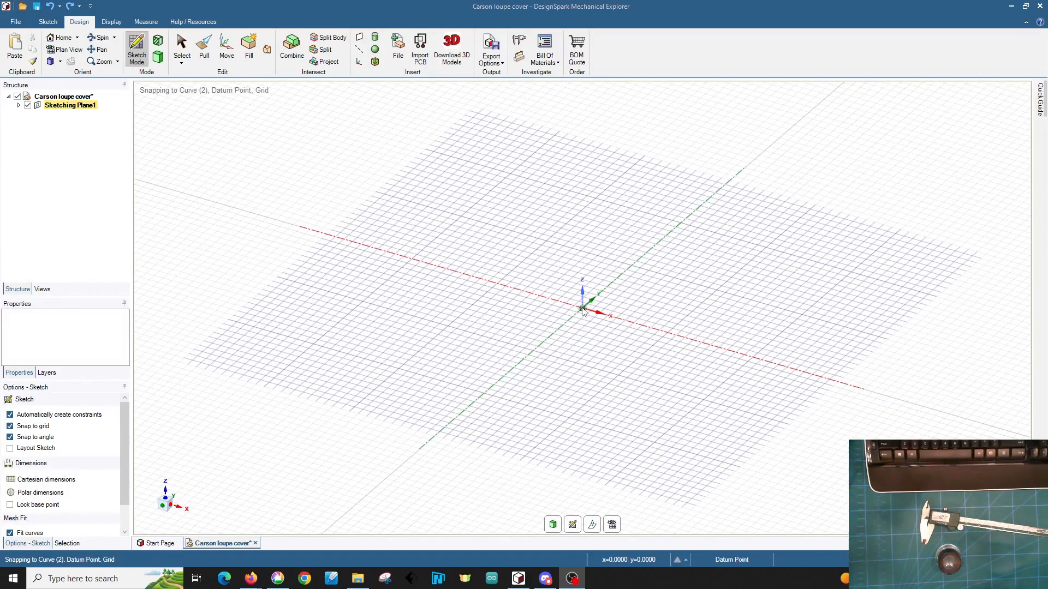
# Step: Sketch a 46 mm diameter circle centred on the origin
pyautogui.click(582, 309)
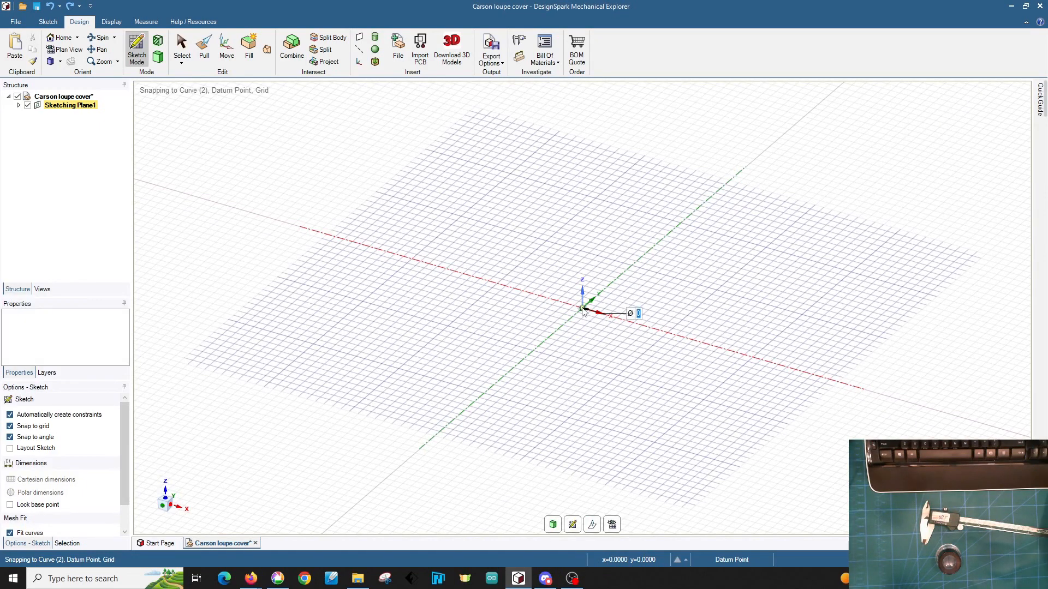
pyautogui.write('46')
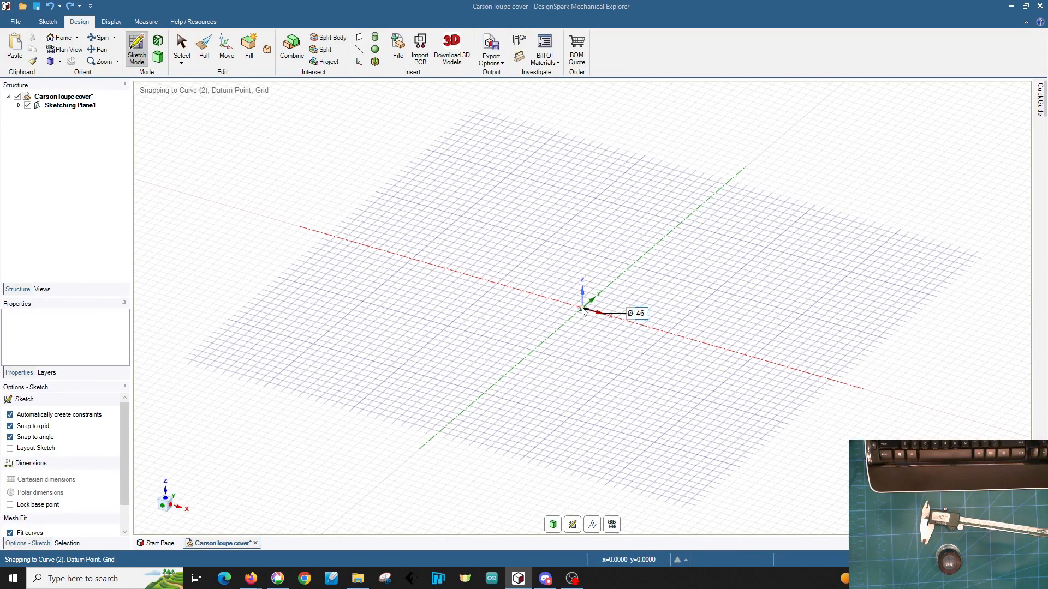
pyautogui.press('Return')
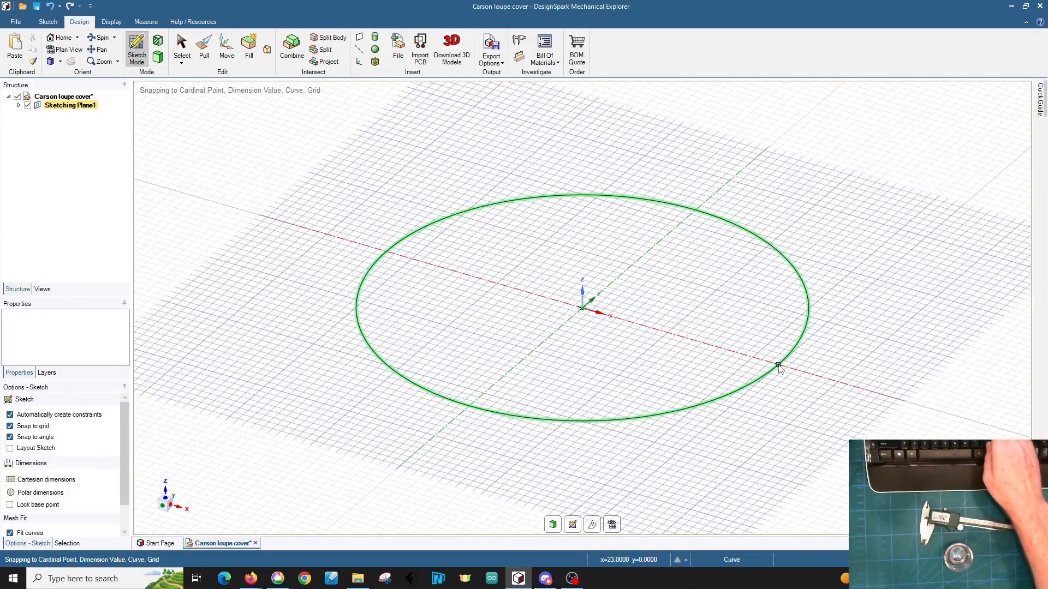
# Step: Pull the circular face upward by 2 mm into a solid disc
pyautogui.press('p')
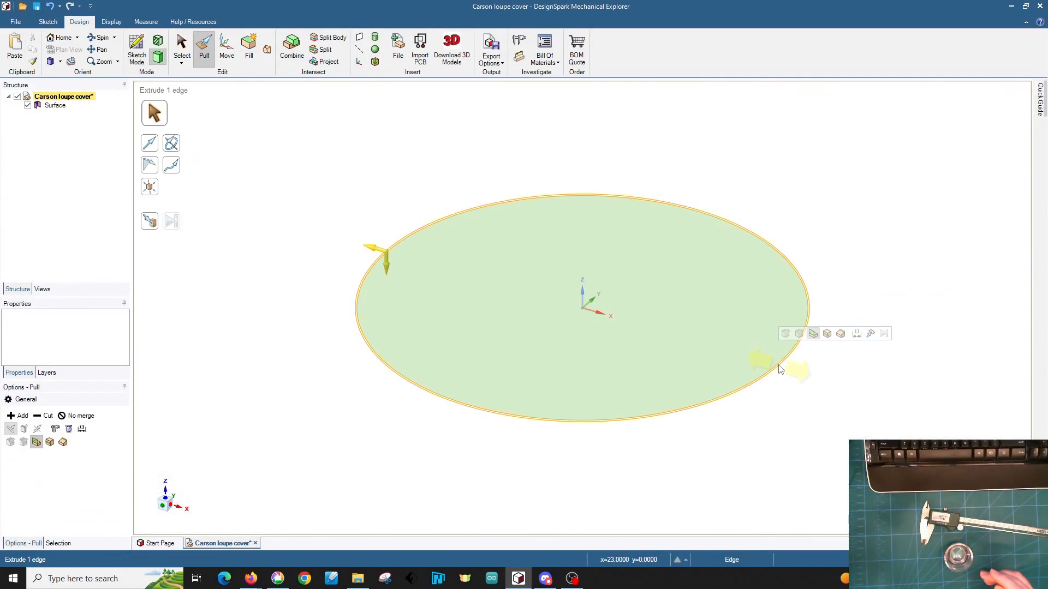
pyautogui.click(715, 352)
pyautogui.moveTo(716, 352); pyautogui.dragTo(711, 453)
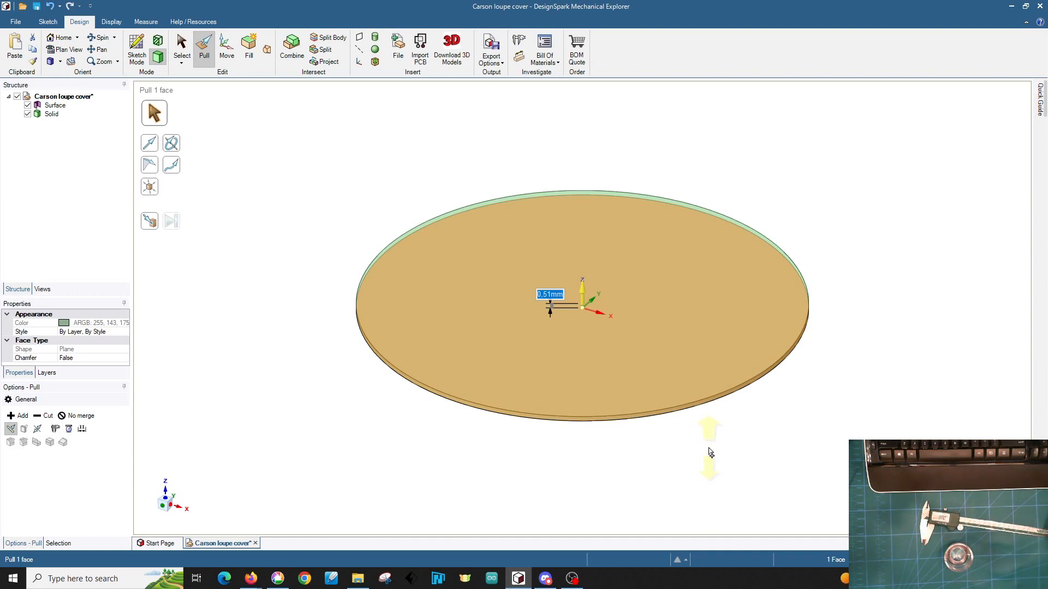
pyautogui.write('2')
pyautogui.press('Return')
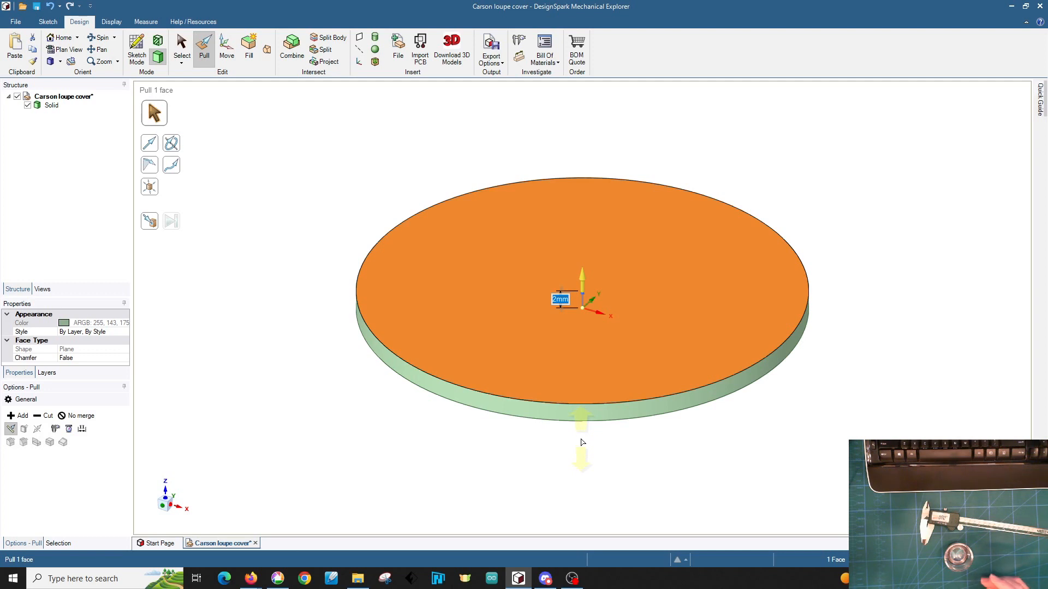
# Step: Sketch a 43 mm diameter circle on the disc's upper face, concentric with its outer edge
pyautogui.click(569, 380)
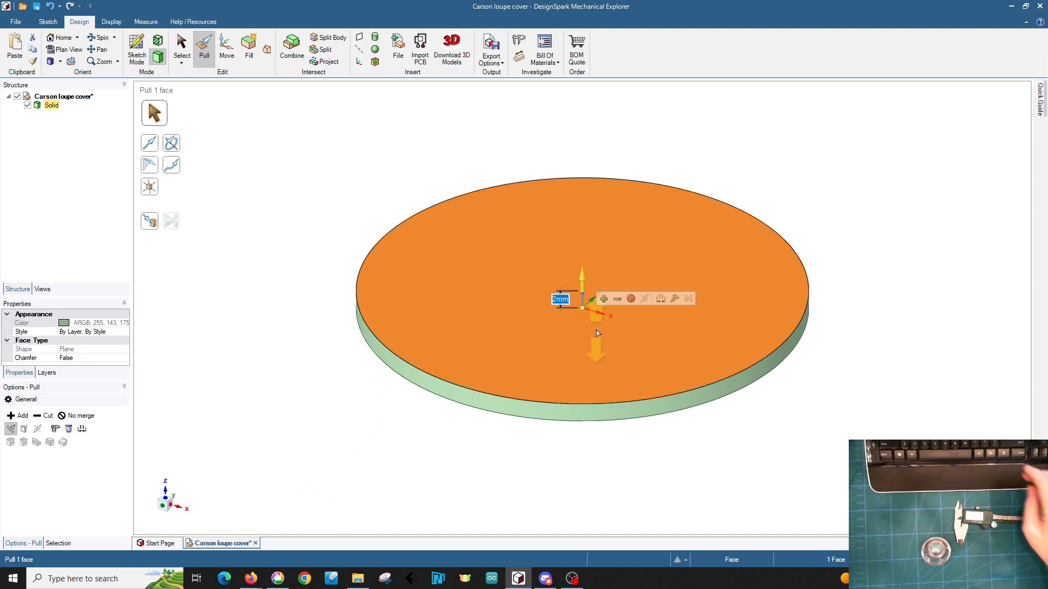
pyautogui.press('k')
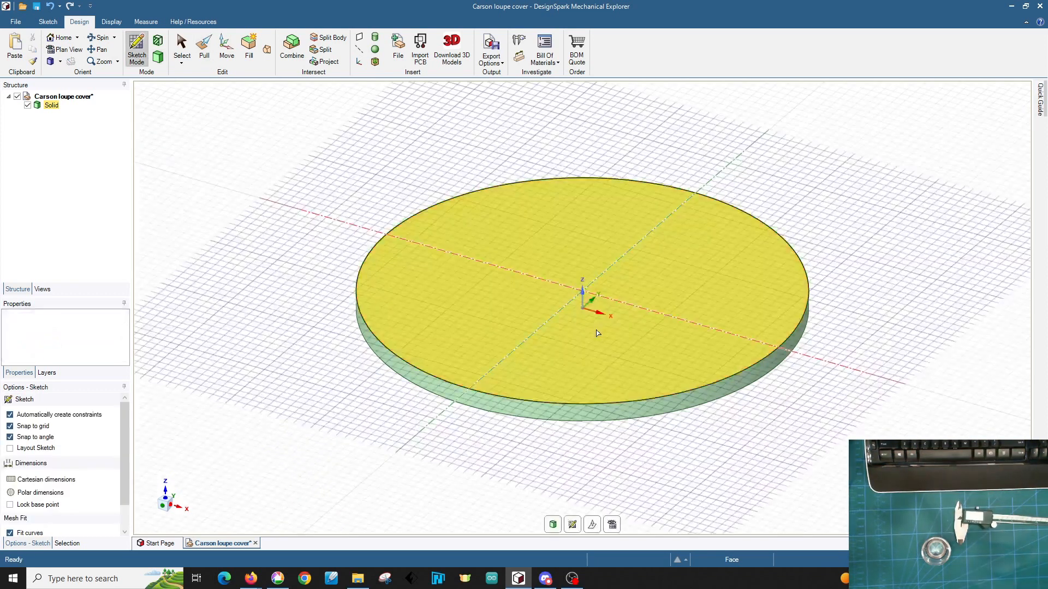
pyautogui.press('c')
pyautogui.click(585, 292)
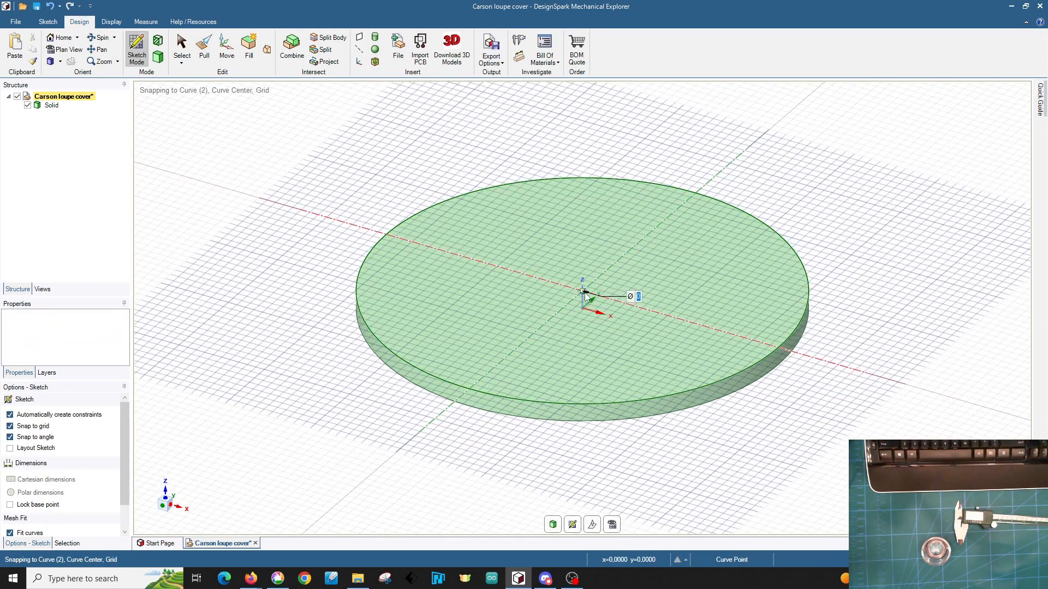
pyautogui.write('43')
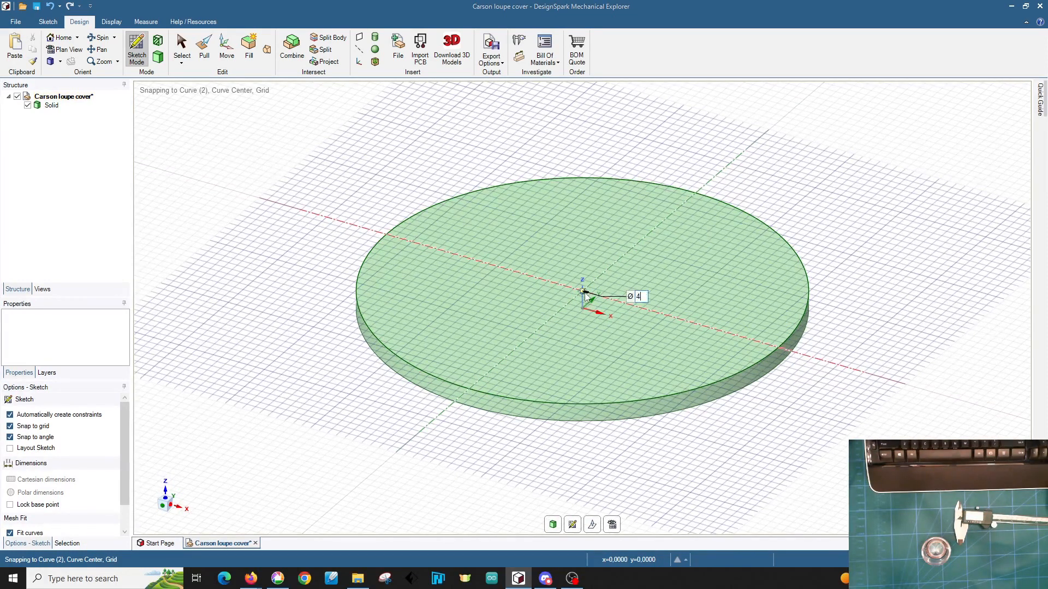
pyautogui.press('Return')
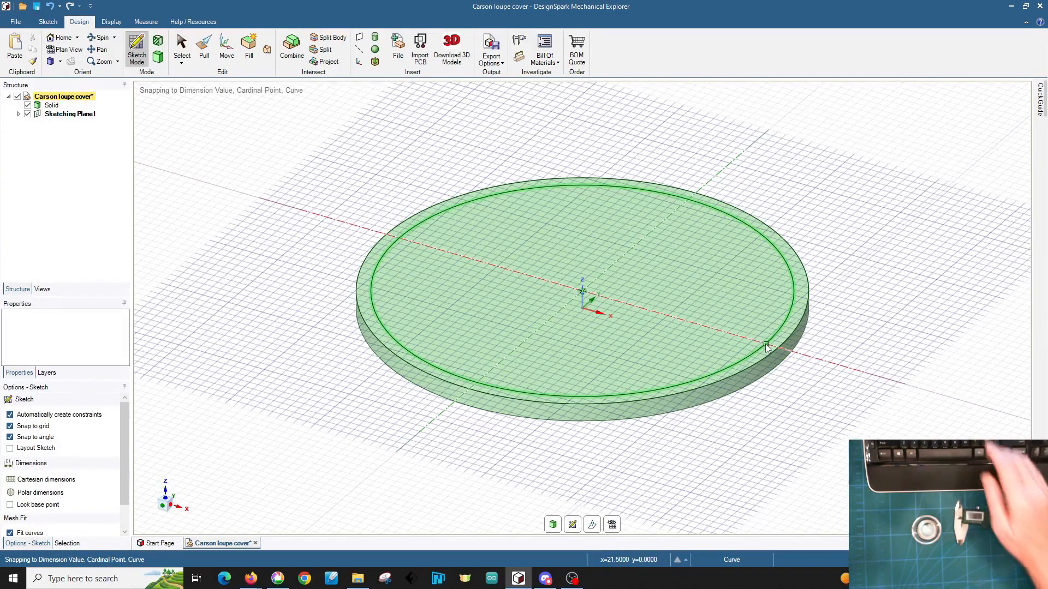
# Step: Pull the outer ring face upward by 20 mm to form the cover's wall
pyautogui.press('p')
pyautogui.click(769, 349)
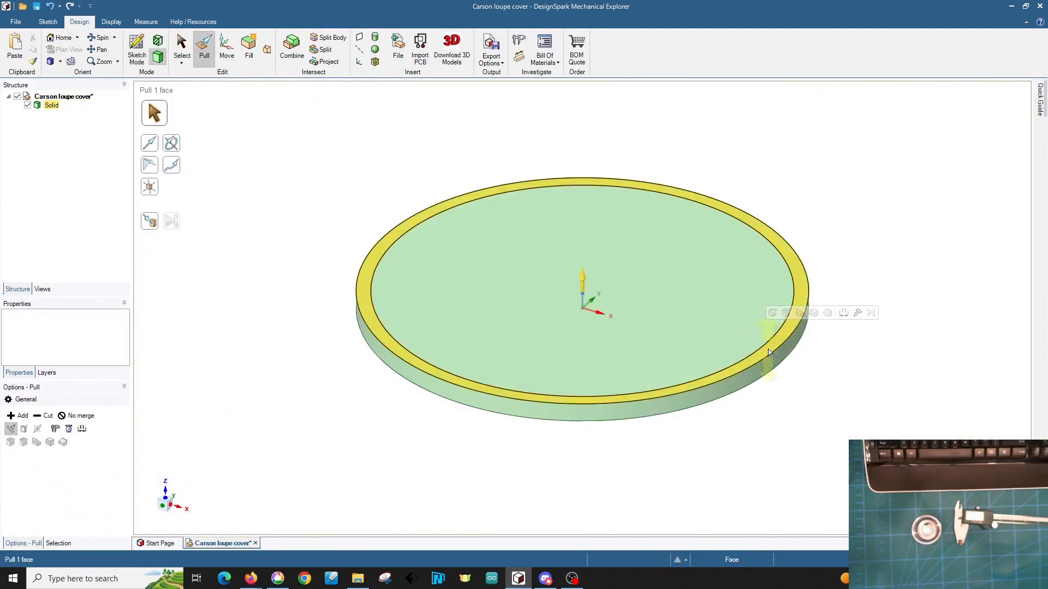
pyautogui.click(769, 352)
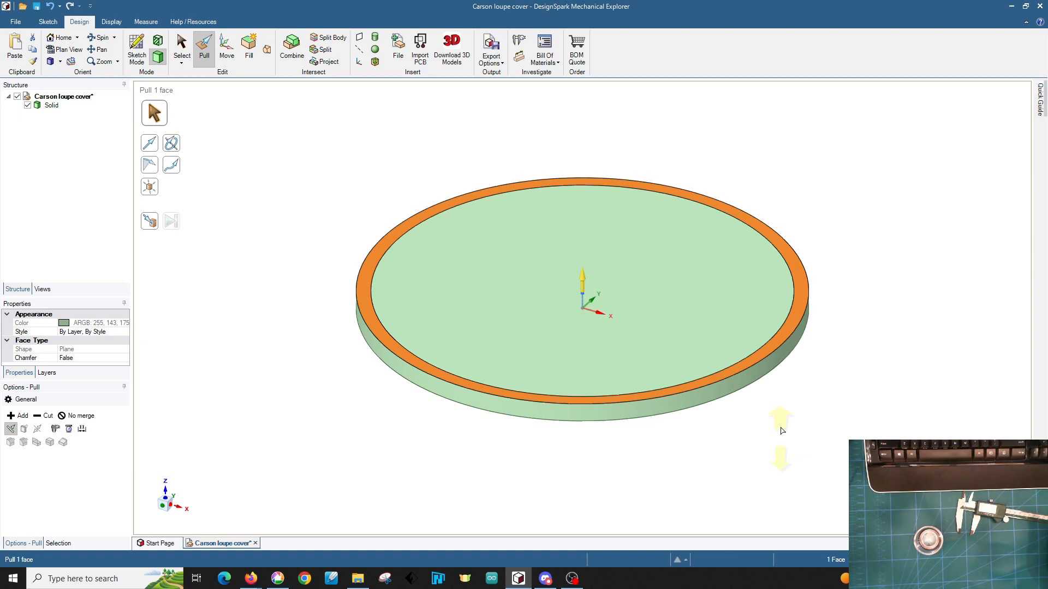
pyautogui.moveTo(781, 431); pyautogui.dragTo(782, 432)
pyautogui.write('20')
pyautogui.press('Return')
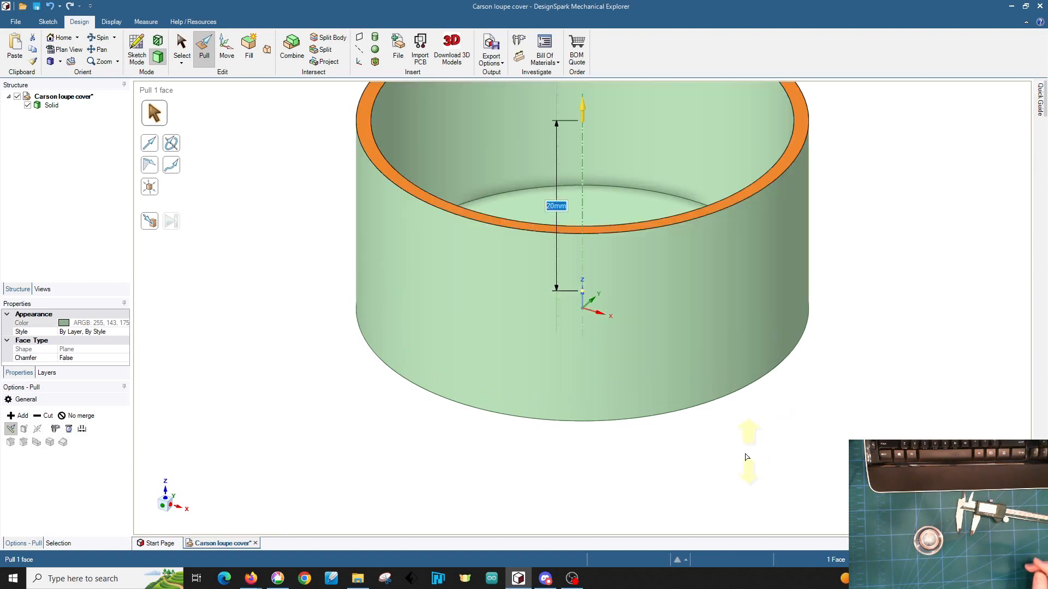
pyautogui.scroll(-3, 747, 458)
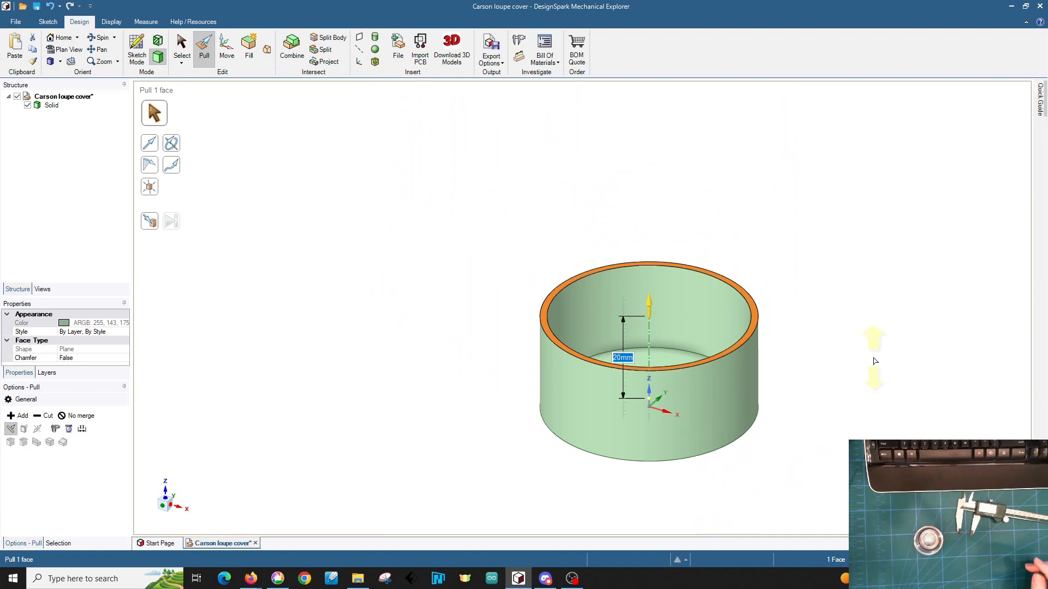
pyautogui.scroll(2, 871, 363)
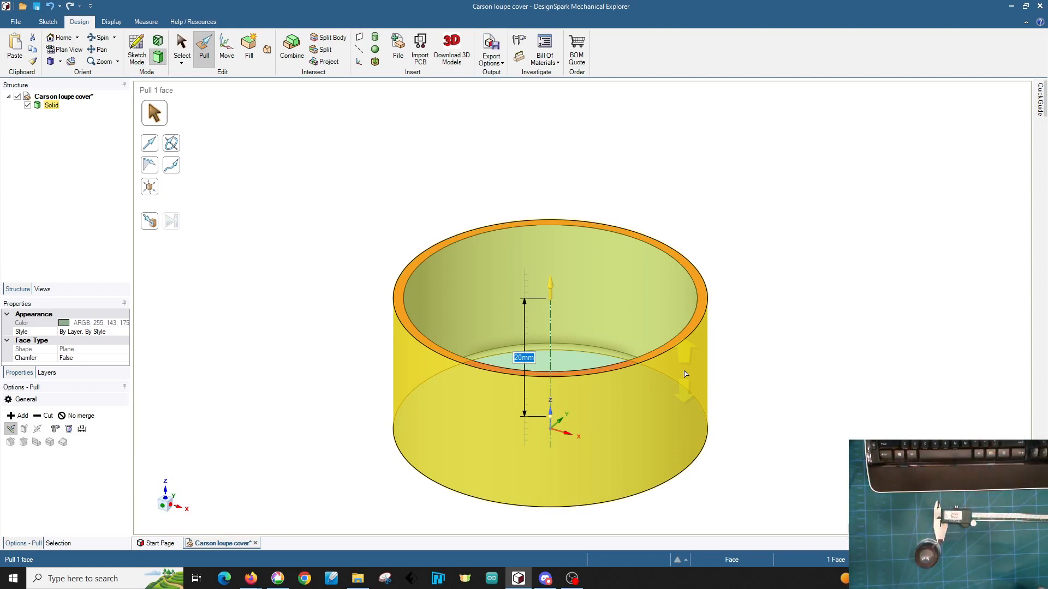
# Step: Pivot the wall's outer rim edge outward by 1 mm to taper the outer surface
pyautogui.click(709, 305)
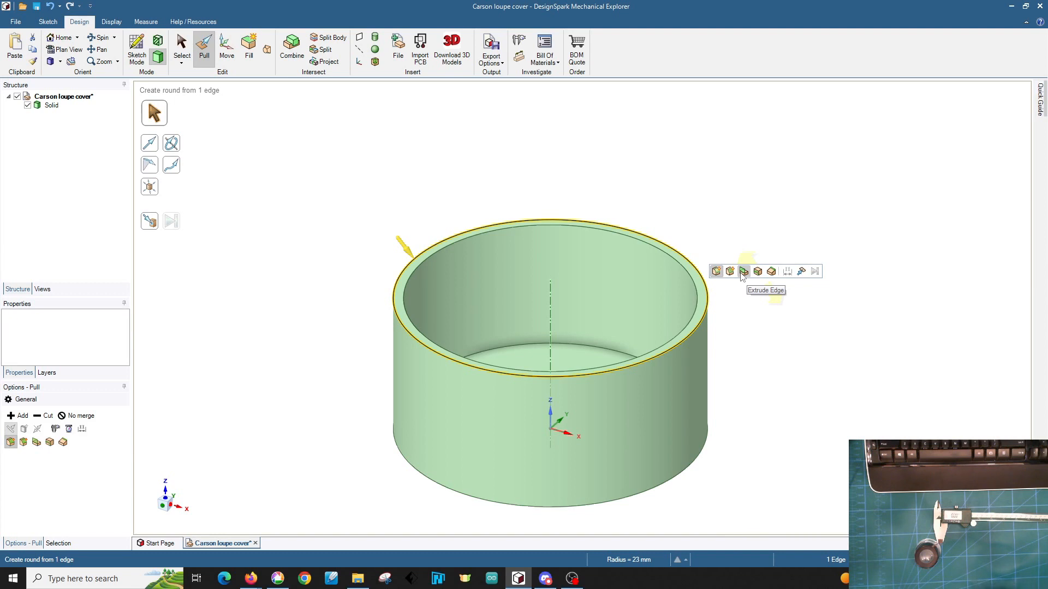
pyautogui.click(771, 271)
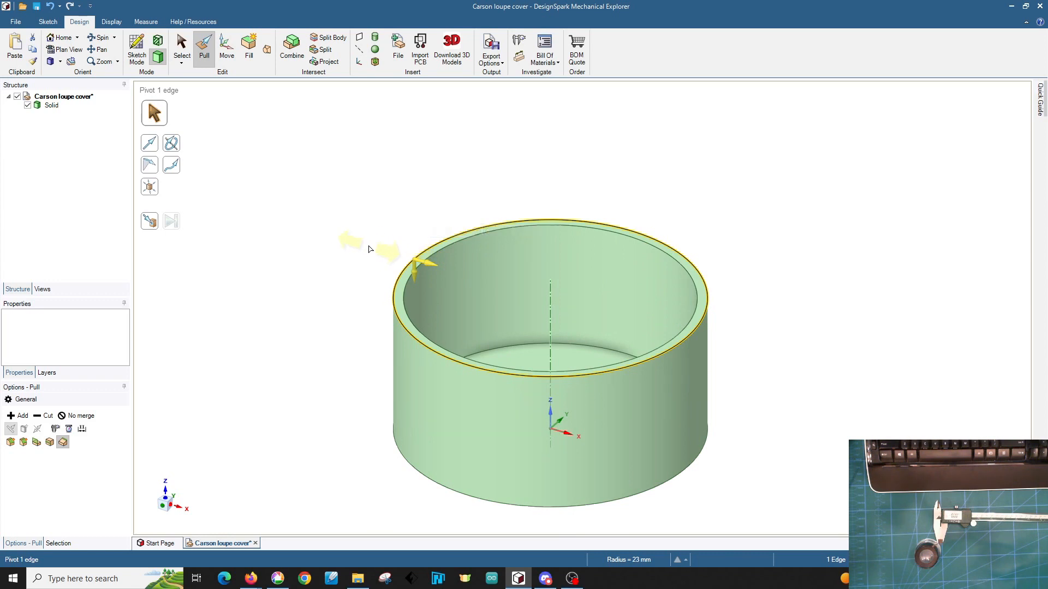
pyautogui.moveTo(365, 248); pyautogui.dragTo(364, 246)
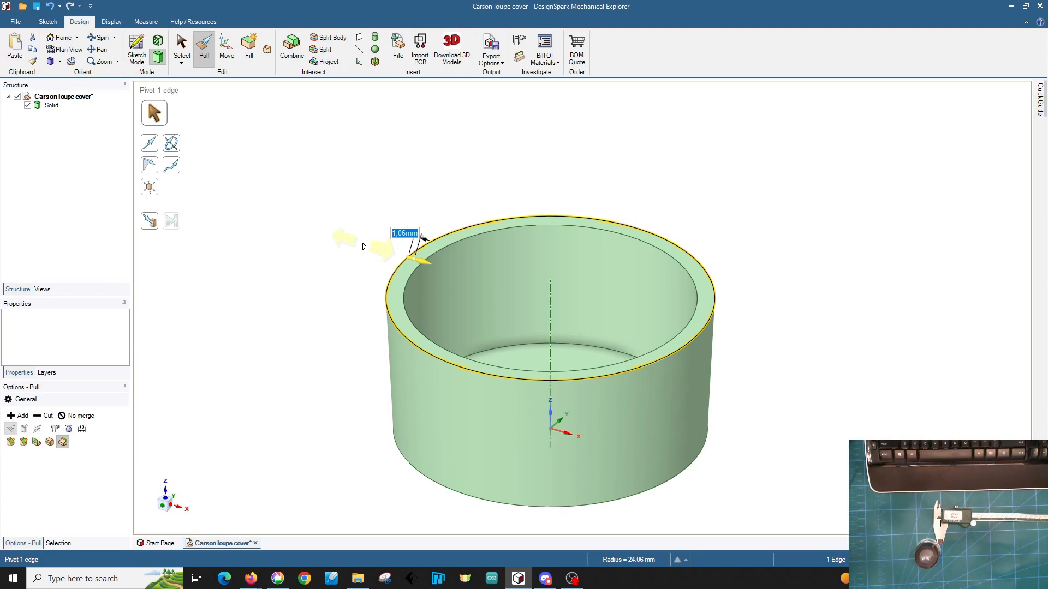
pyautogui.write('1')
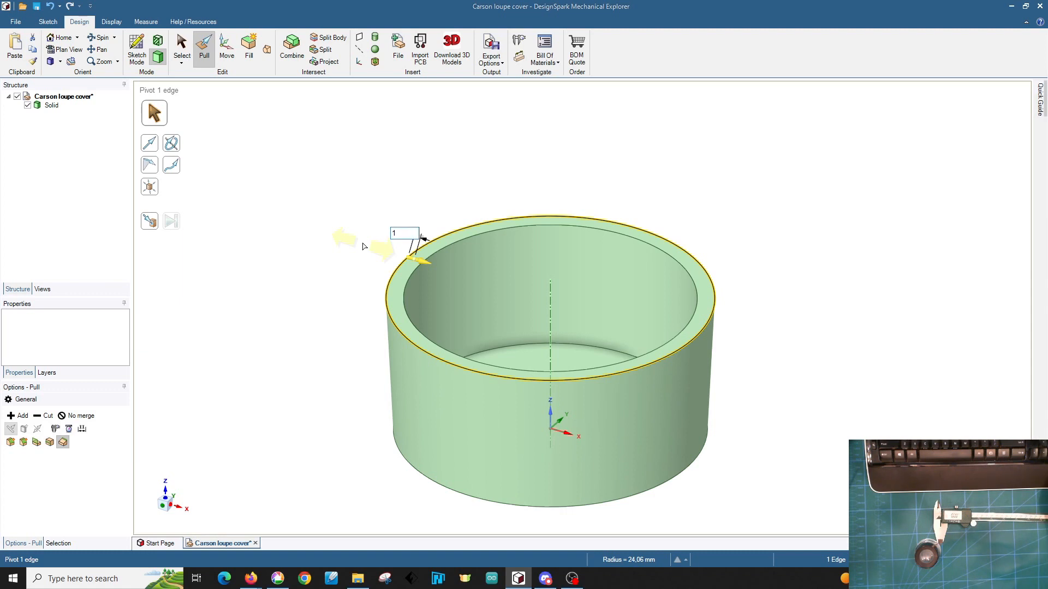
pyautogui.press('Return')
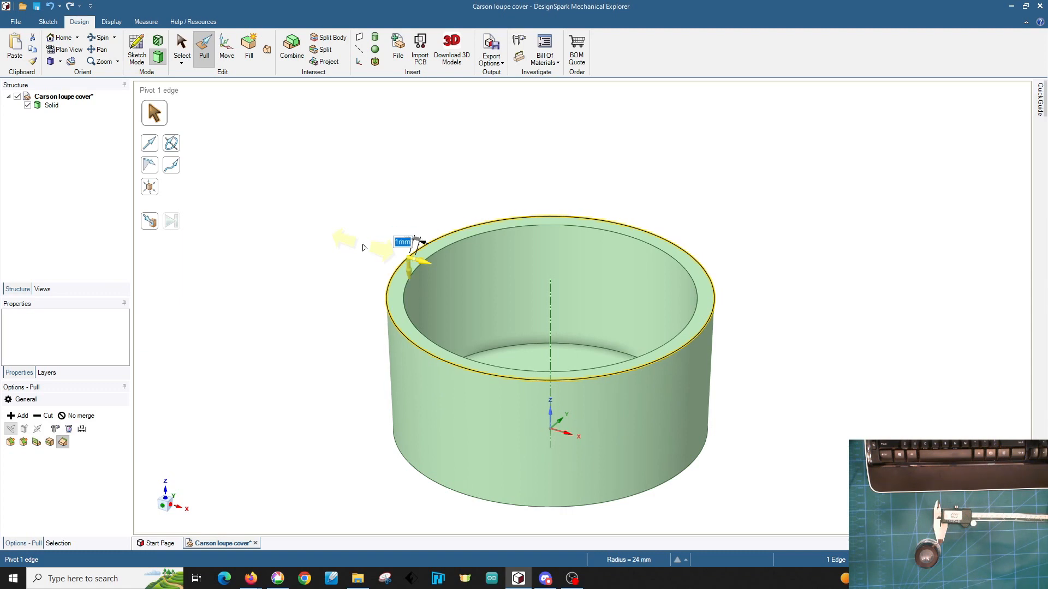
pyautogui.click(357, 256)
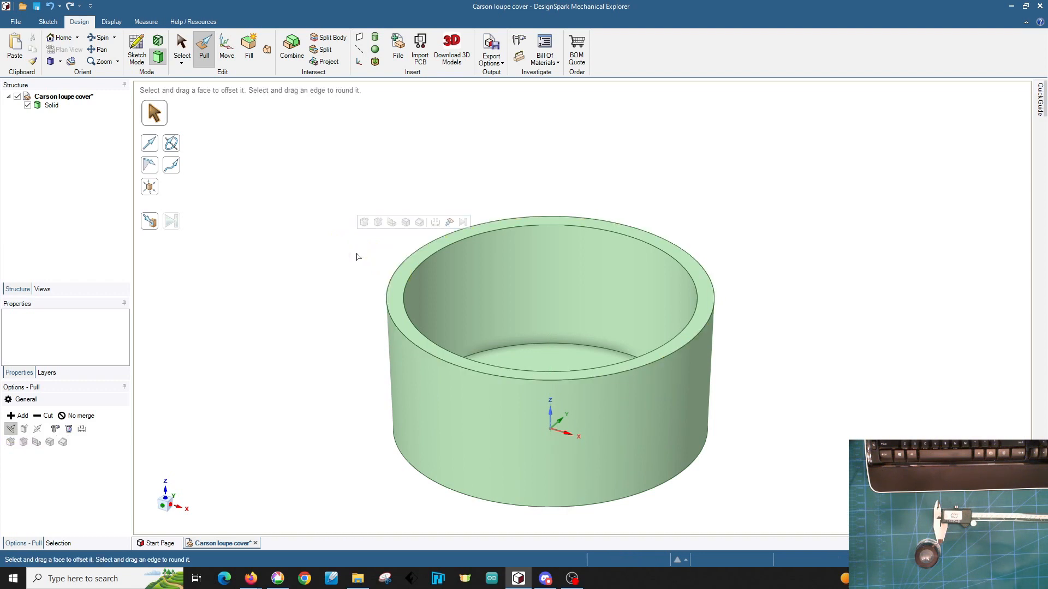
# Step: Pivot the wall's inner rim edge outward by 1 mm to taper the inner surface
pyautogui.click(415, 268)
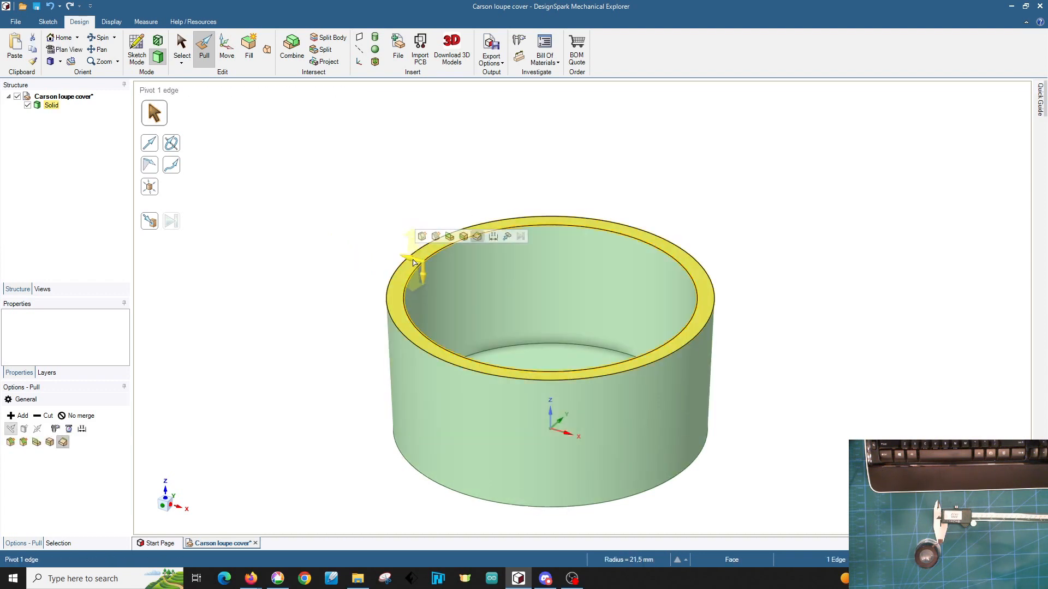
pyautogui.moveTo(364, 254); pyautogui.dragTo(360, 247)
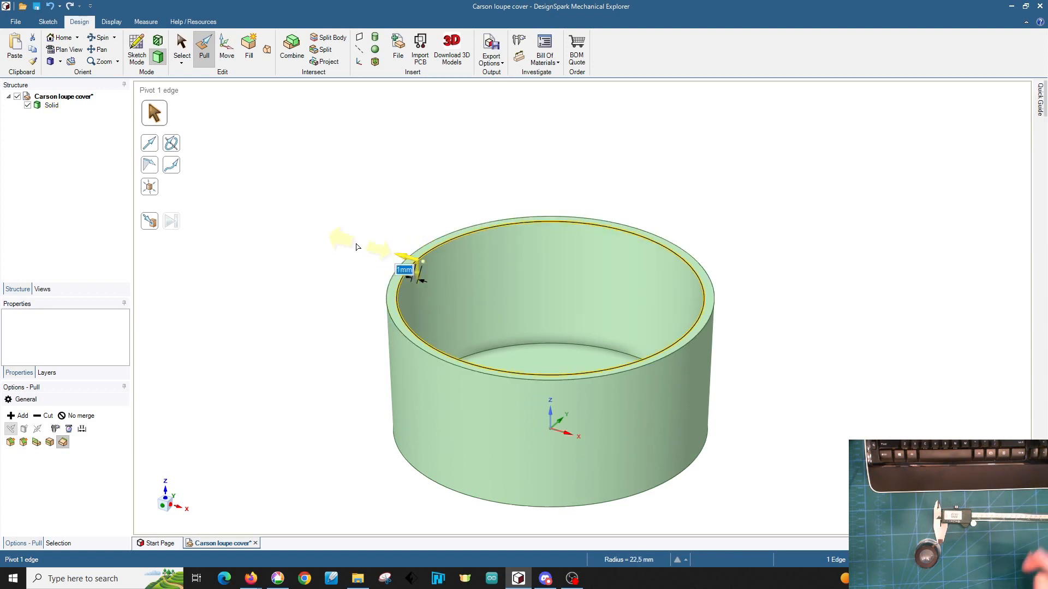
pyautogui.click(347, 249)
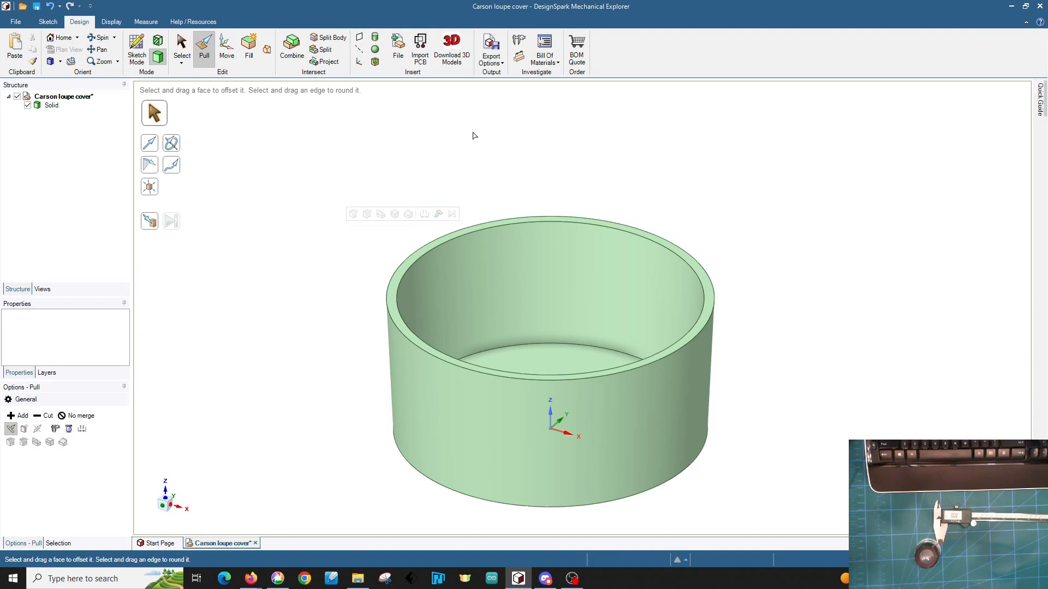
# Step: Measure the diameters of the inner and outer circular edges at the rim and at the base
pyautogui.click(519, 40)
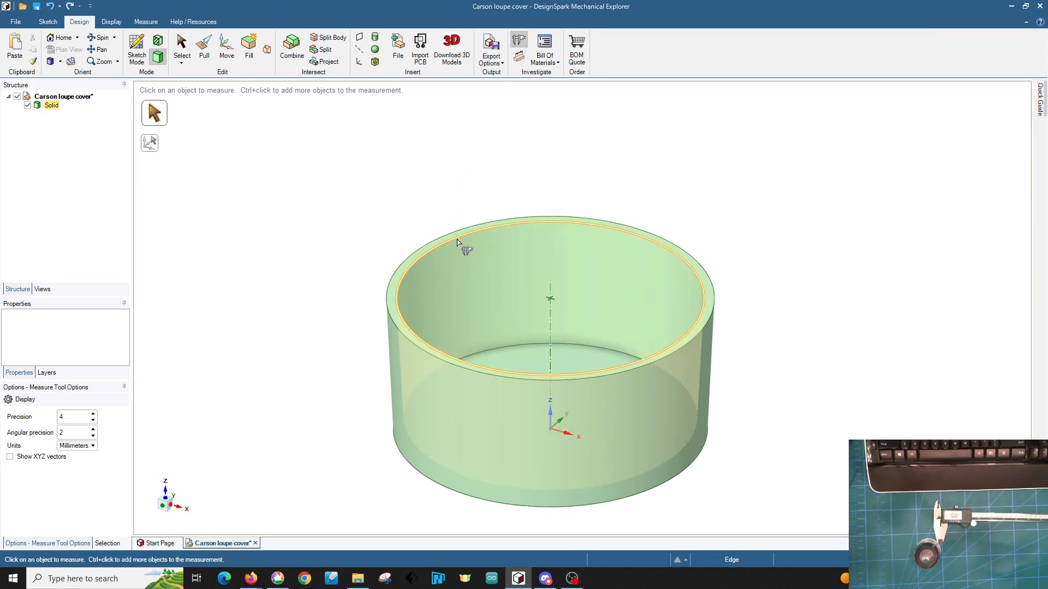
pyautogui.click(457, 242)
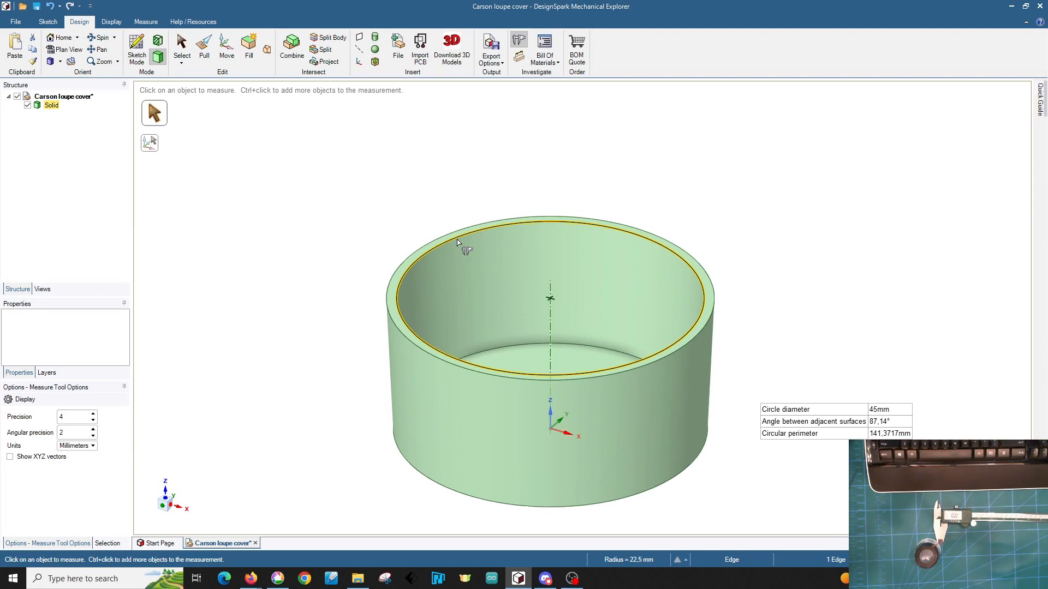
pyautogui.moveTo(880, 414)
pyautogui.click(610, 350)
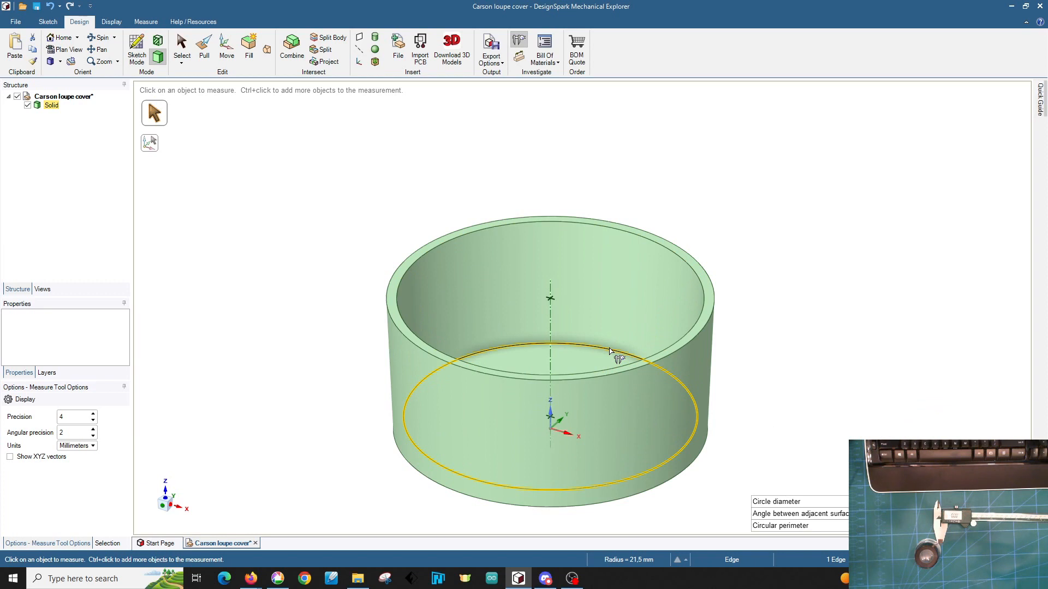
pyautogui.click(618, 233)
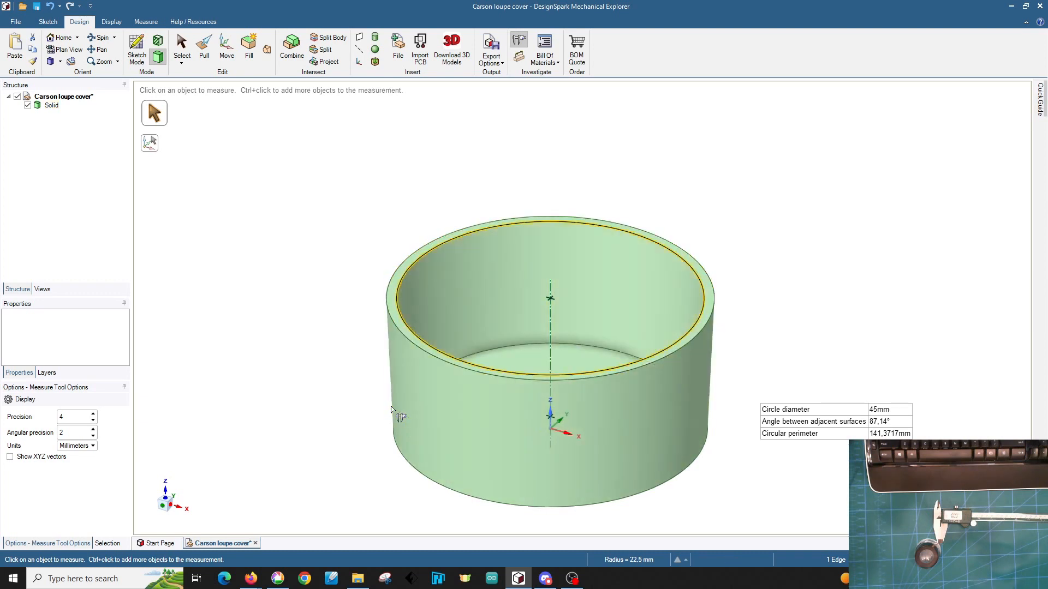
pyautogui.click(400, 457)
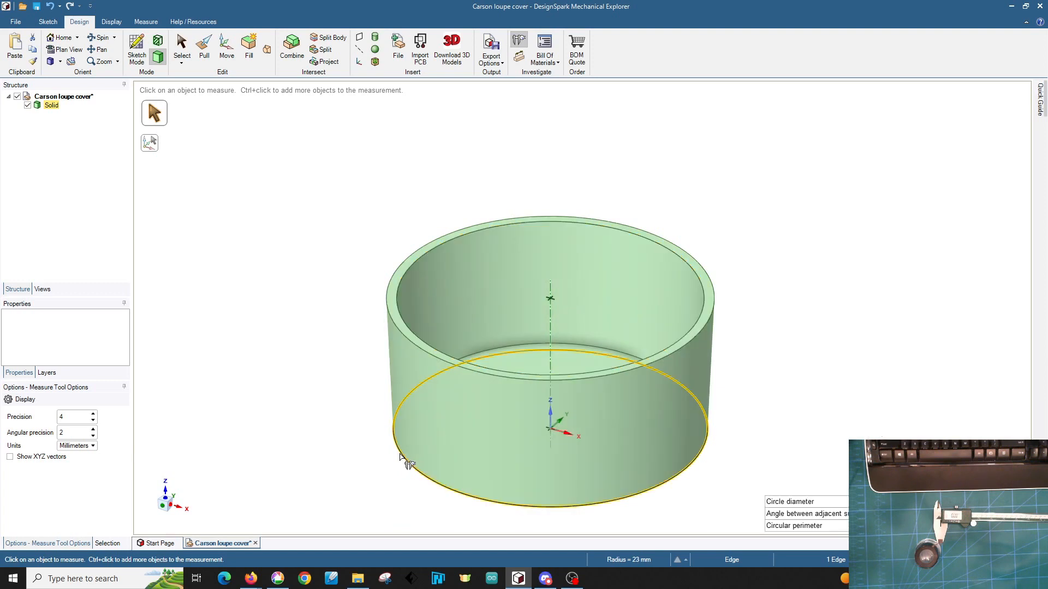
pyautogui.click(396, 327)
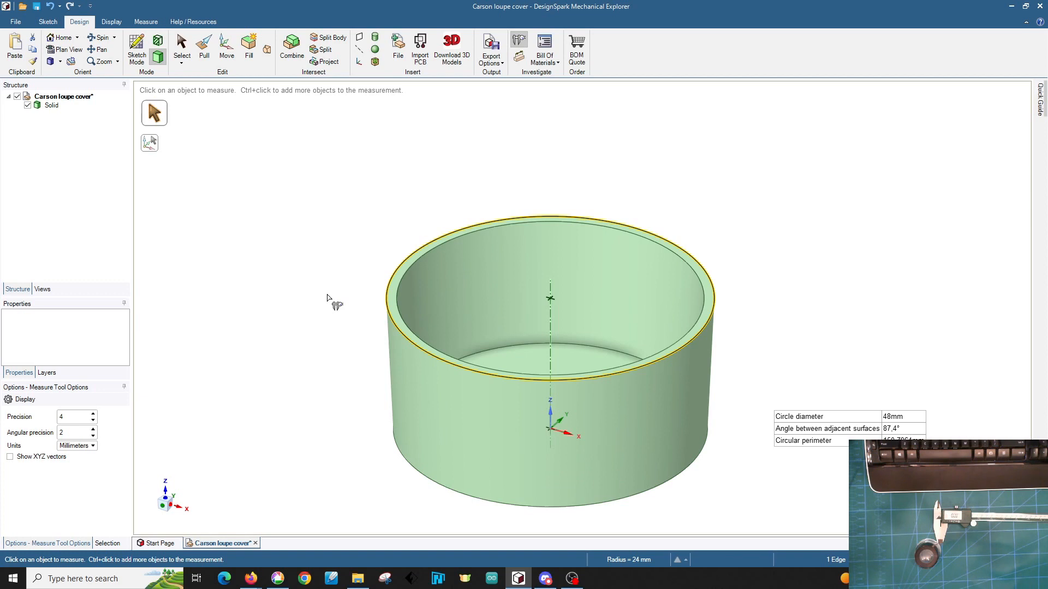
# Step: Round the outer rim edge with a 1 mm radius
pyautogui.press('p')
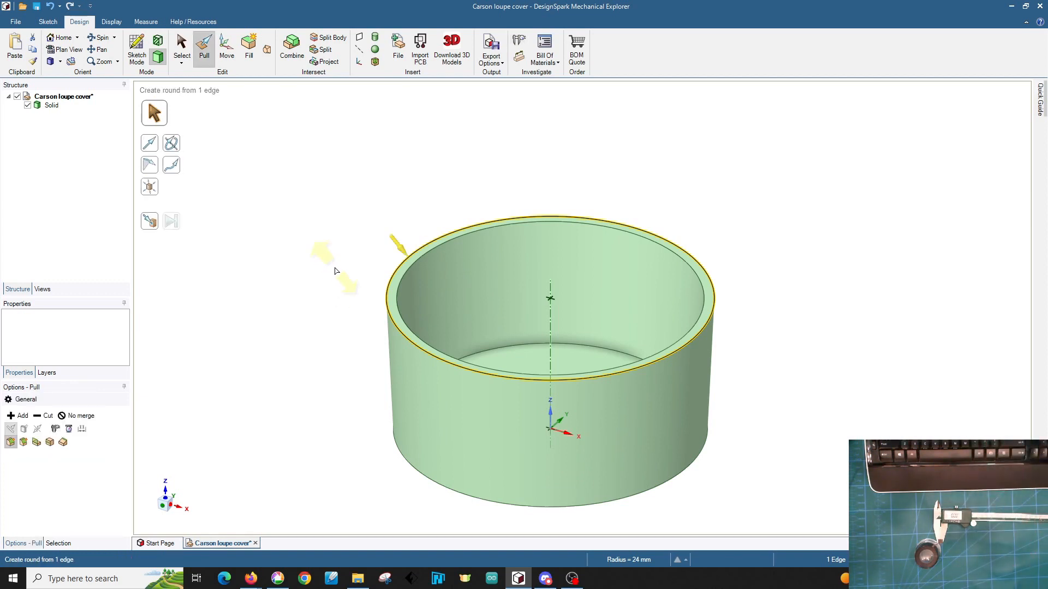
pyautogui.click(389, 286)
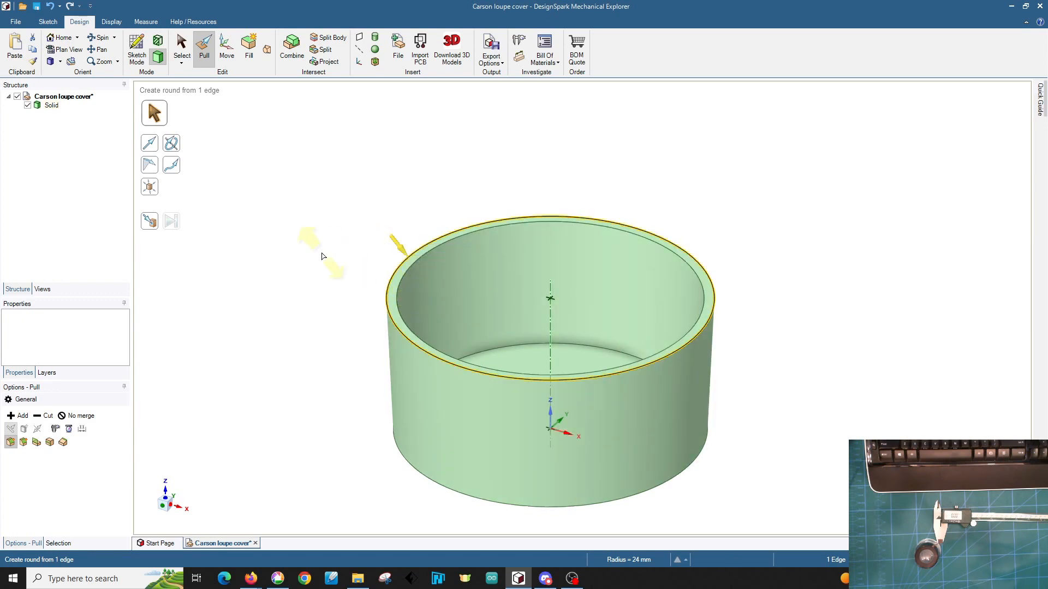
pyautogui.moveTo(325, 254); pyautogui.dragTo(325, 255)
pyautogui.write('1')
pyautogui.press('Return')
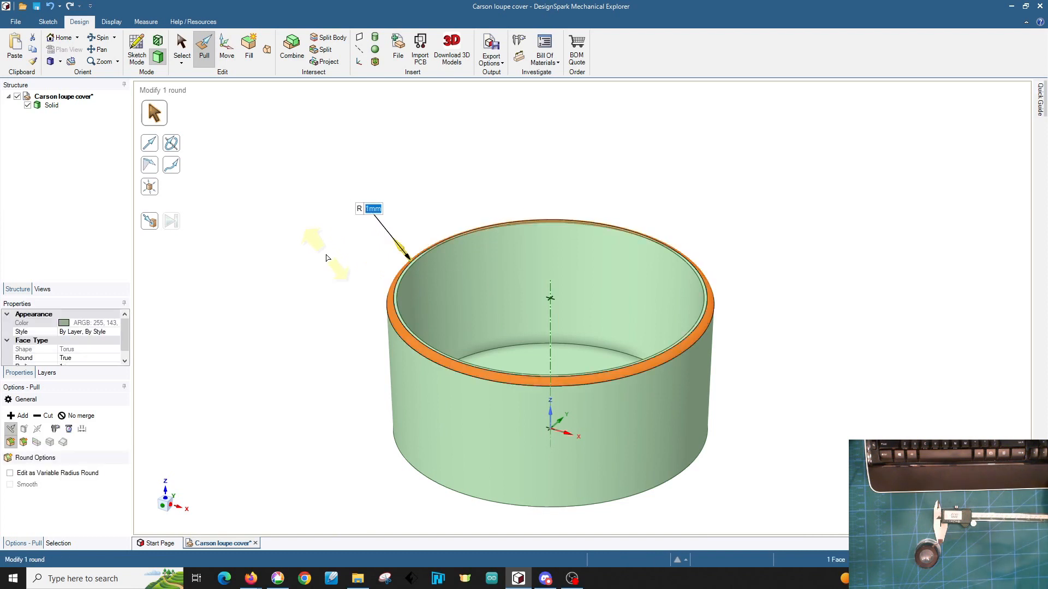
# Step: Round the inner rim edge with a 1 mm radius
pyautogui.click(404, 275)
pyautogui.moveTo(366, 264); pyautogui.dragTo(363, 264)
pyautogui.write('1')
pyautogui.press('Return')
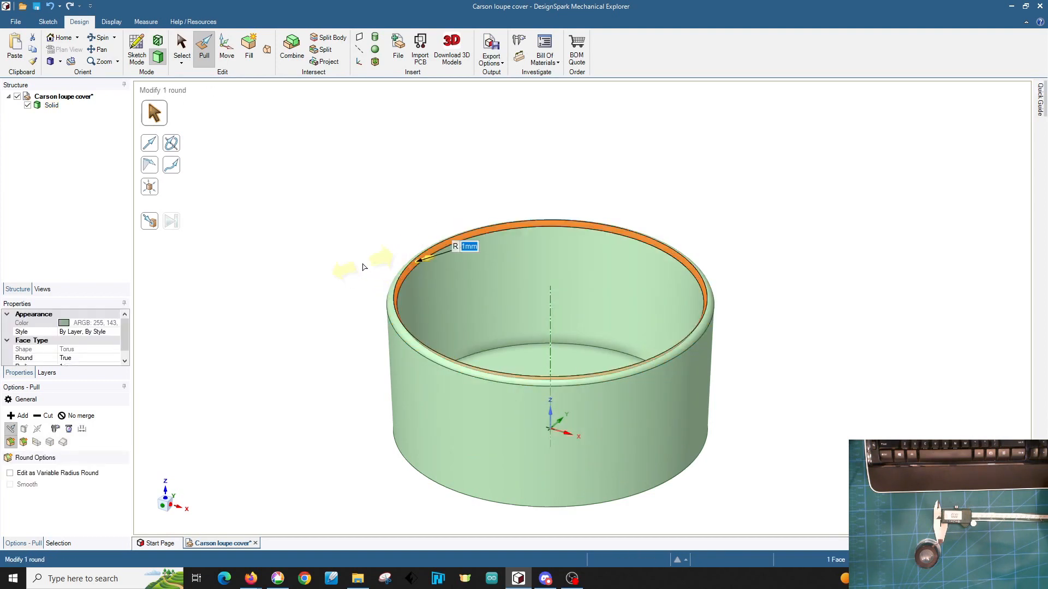
# Step: Round the inner edge where the wall meets the cup's floor with a 1 mm radius
pyautogui.click(336, 260)
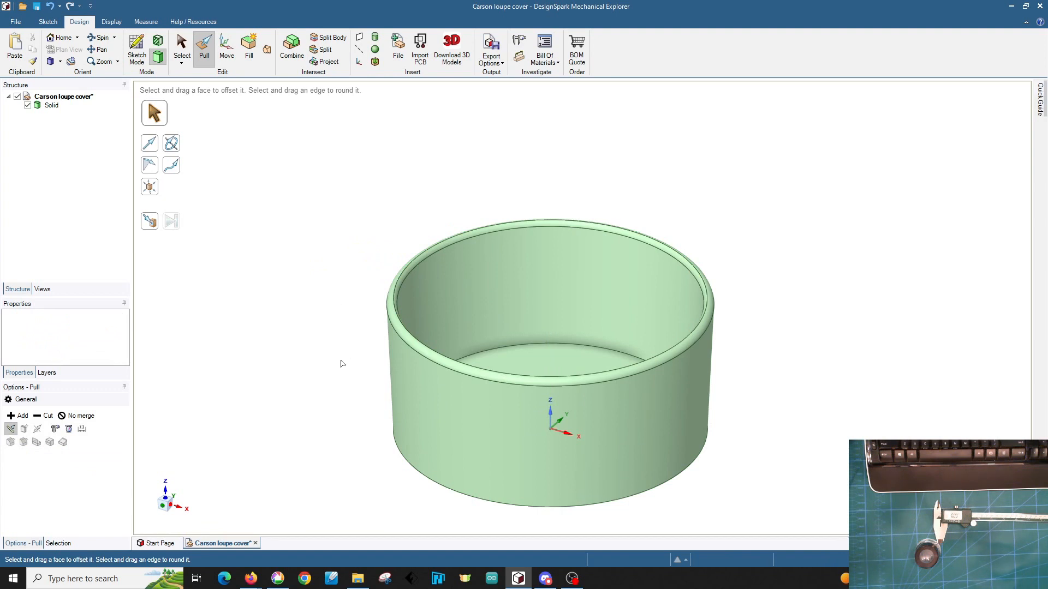
pyautogui.moveTo(347, 349)
pyautogui.mouseDown(button='middle')
pyautogui.moveTo(333, 241)
pyautogui.moveTo(320, 301)
pyautogui.mouseUp(button='middle')
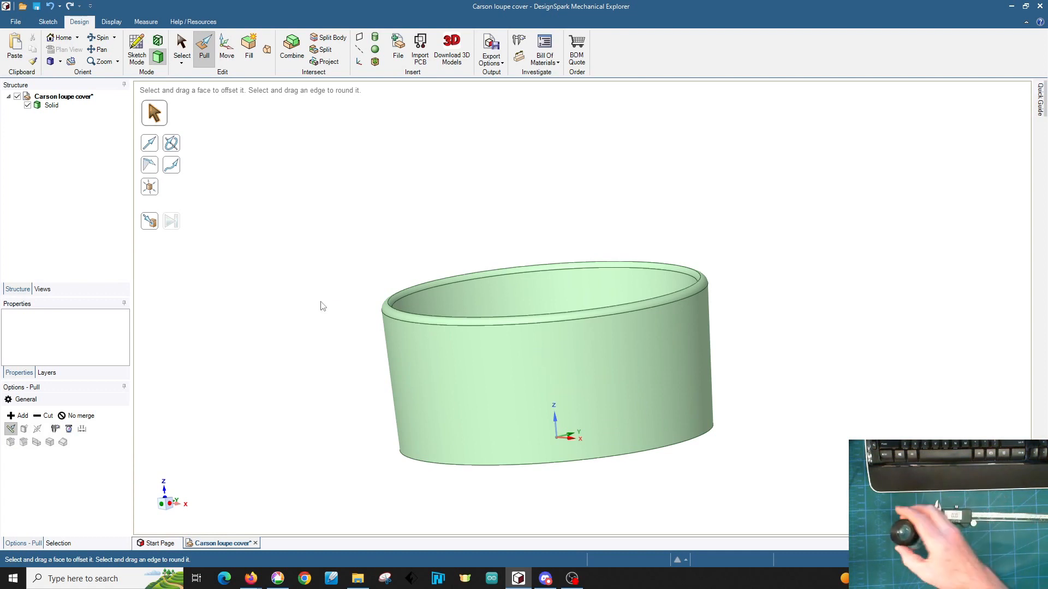
pyautogui.moveTo(320, 302); pyautogui.dragTo(322, 348, button='middle')
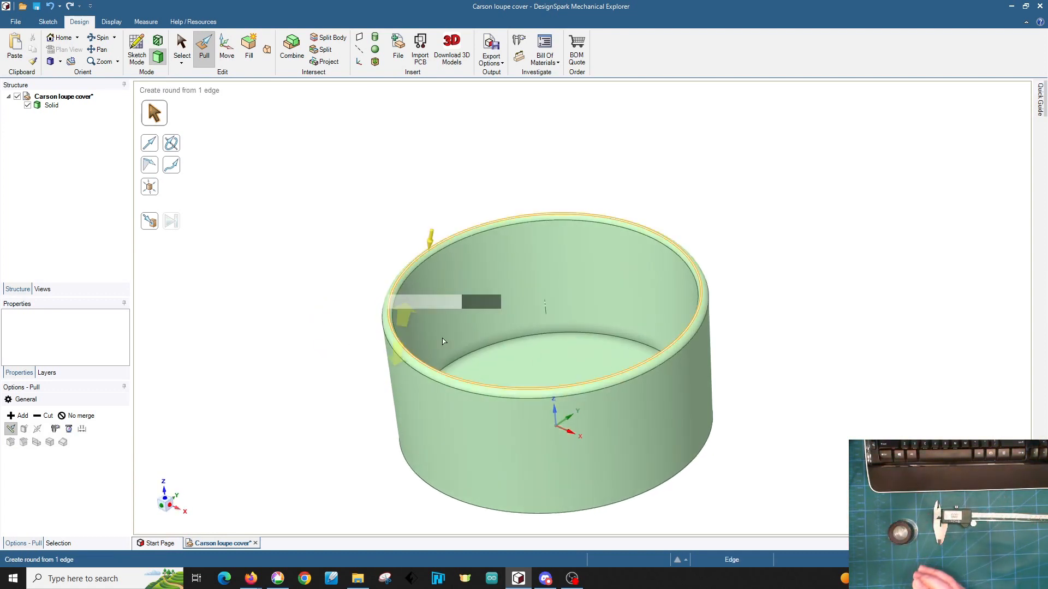
pyautogui.click(478, 353)
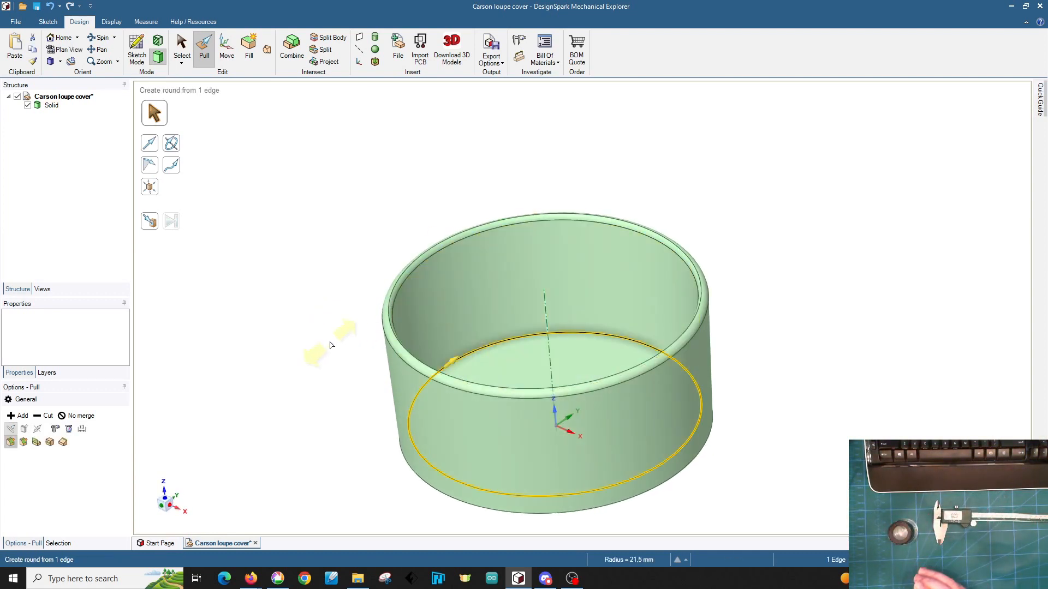
pyautogui.moveTo(330, 344); pyautogui.dragTo(334, 343)
pyautogui.write('1')
pyautogui.press('Return')
# Step: Round the outer bottom edge of the cup with a 1 mm radius
pyautogui.moveTo(336, 365); pyautogui.dragTo(312, 297, button='middle')
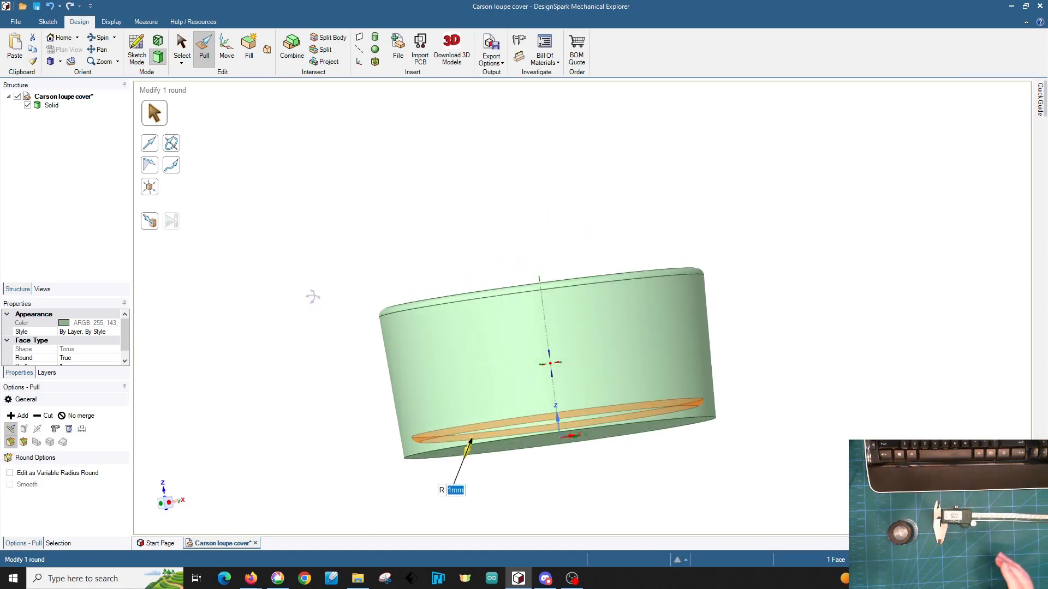
pyautogui.click(409, 457)
pyautogui.moveTo(409, 457); pyautogui.dragTo(343, 456)
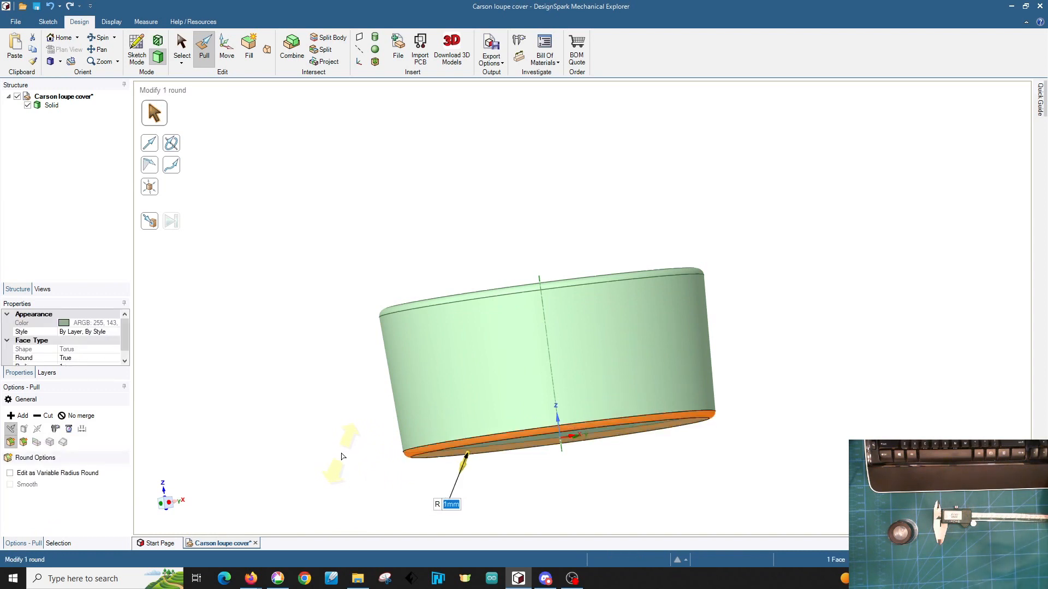
# Step: Examine the rounded cup's inner faces, outer wall and base from above and below
pyautogui.moveTo(344, 396); pyautogui.dragTo(309, 464, button='middle')
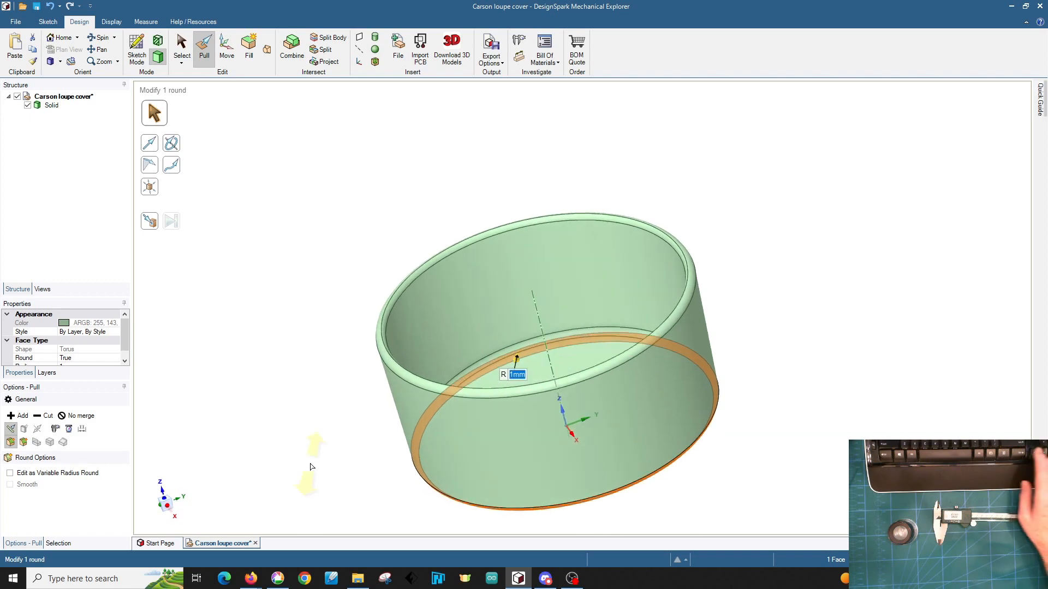
pyautogui.keyDown('ctrl'); pyautogui.doubleClick(475, 371); pyautogui.keyUp('ctrl')
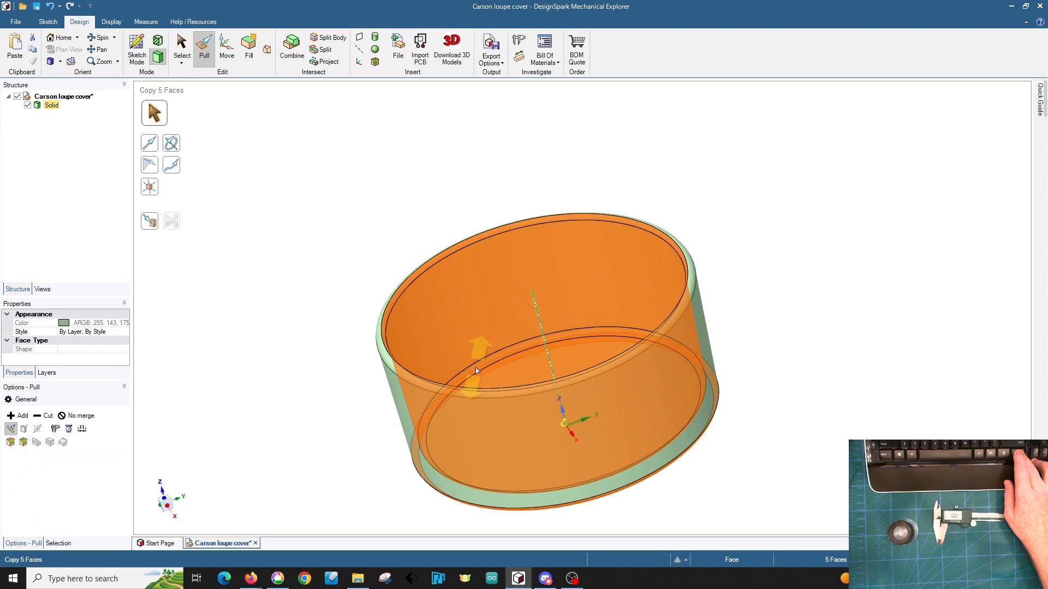
pyautogui.keyDown('ctrl'); pyautogui.click(480, 370); pyautogui.keyUp('ctrl')
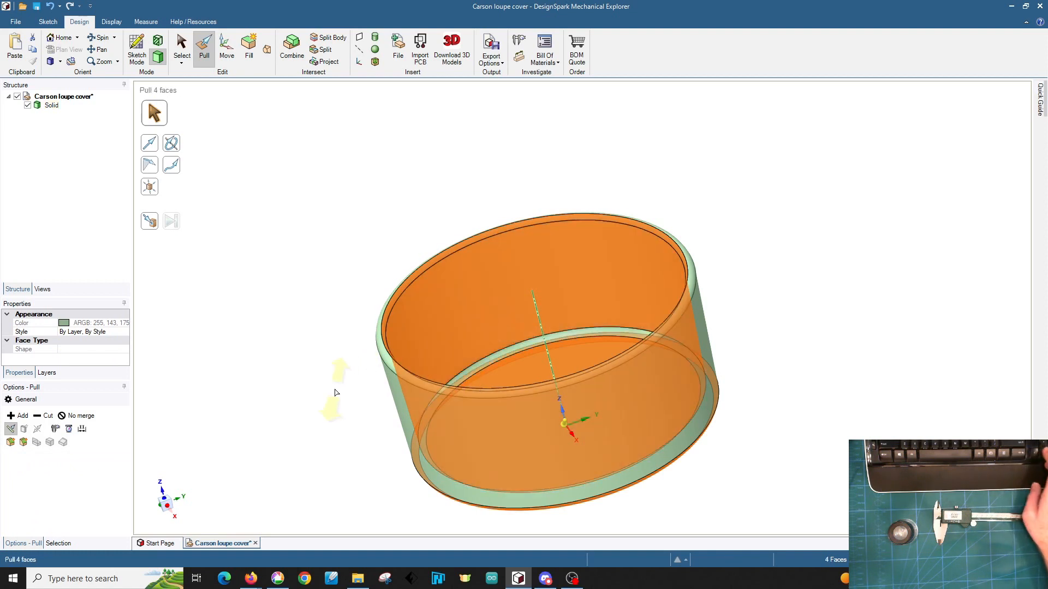
pyautogui.keyDown('ctrl'); pyautogui.click(413, 330); pyautogui.keyUp('ctrl')
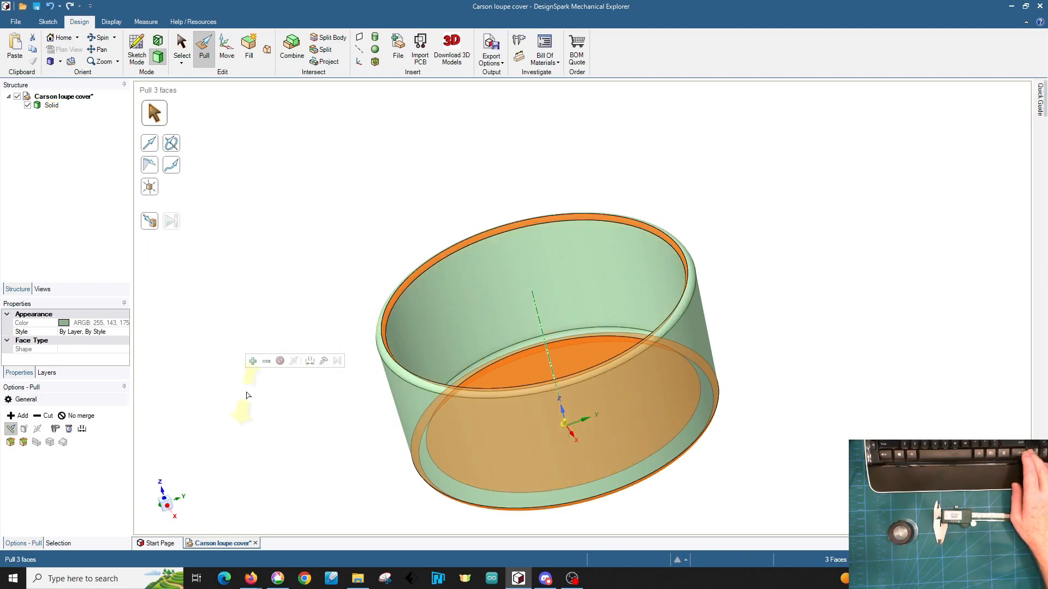
pyautogui.moveTo(249, 395); pyautogui.dragTo(306, 379, button='middle')
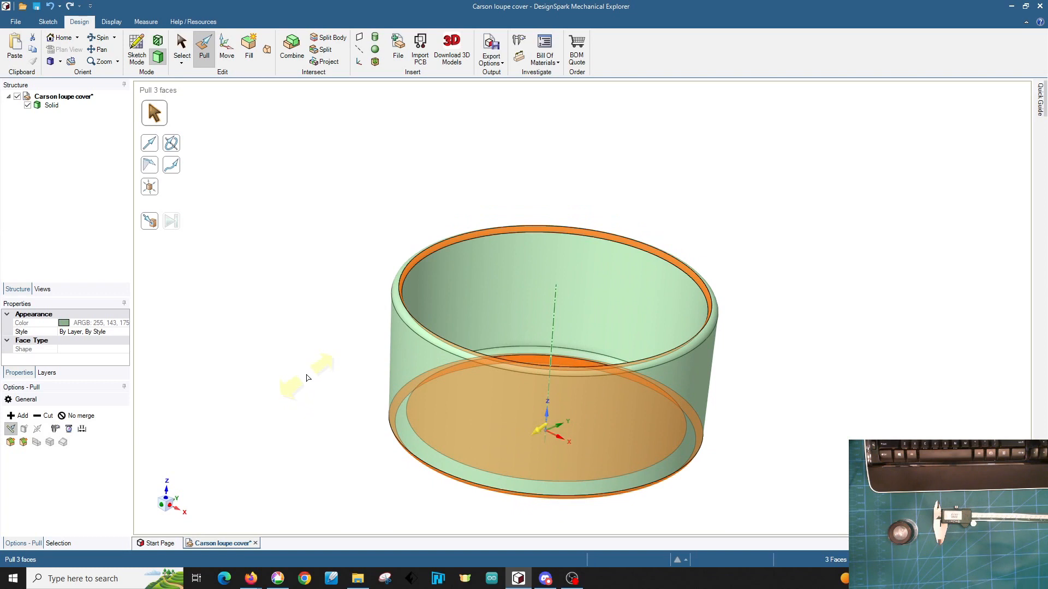
pyautogui.moveTo(290, 368); pyautogui.dragTo(282, 295, button='middle')
pyautogui.click(440, 420)
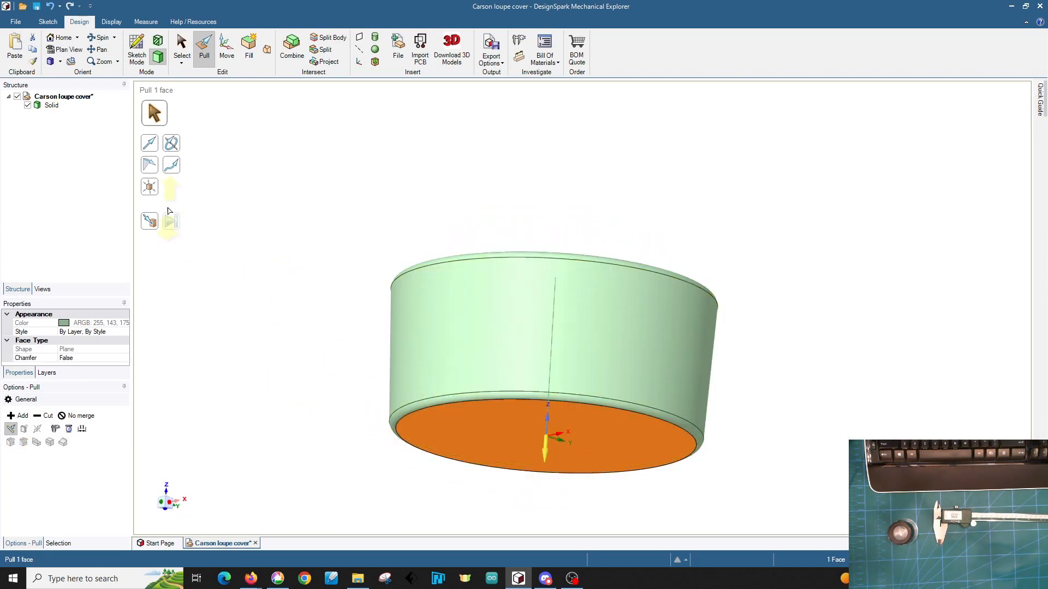
pyautogui.click(61, 37)
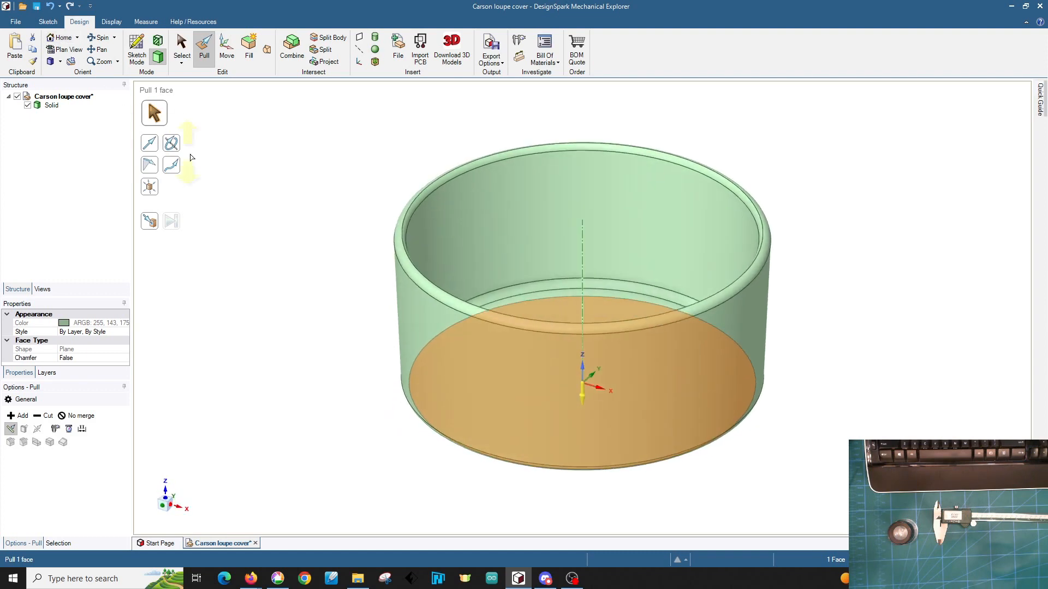
pyautogui.moveTo(317, 343); pyautogui.dragTo(292, 310, button='middle')
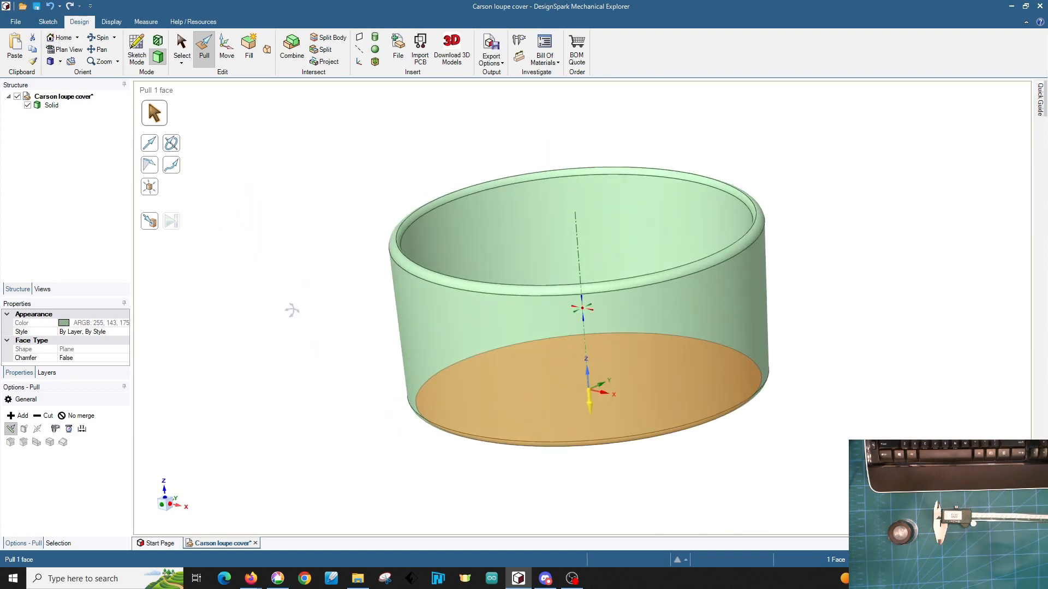
# Step: Sketch a rectangle about 28 by 23 mm on the base plane beside the cup
pyautogui.click(62, 38)
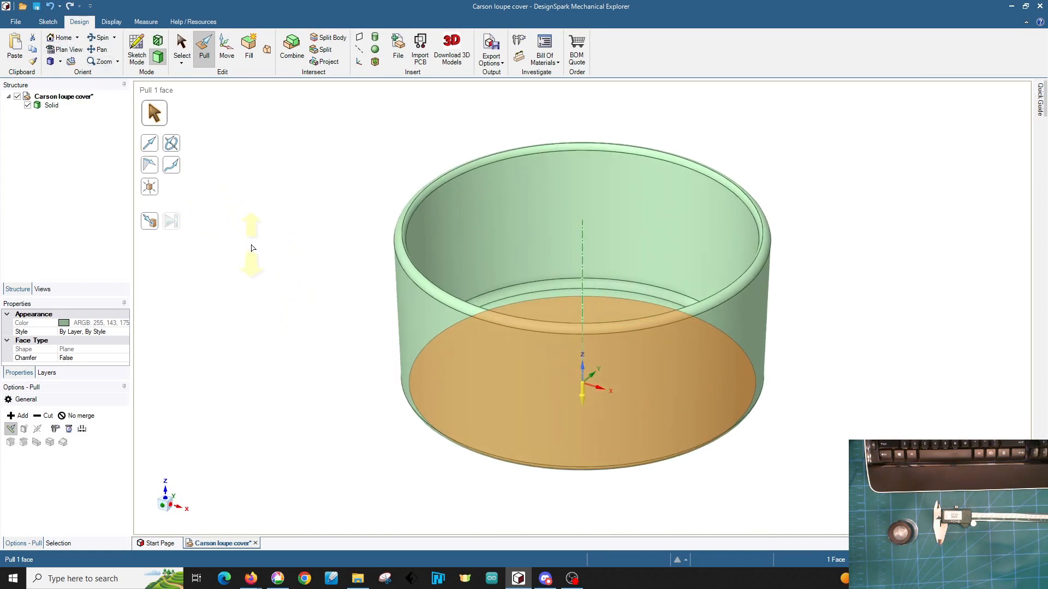
pyautogui.scroll(-2, 549, 353)
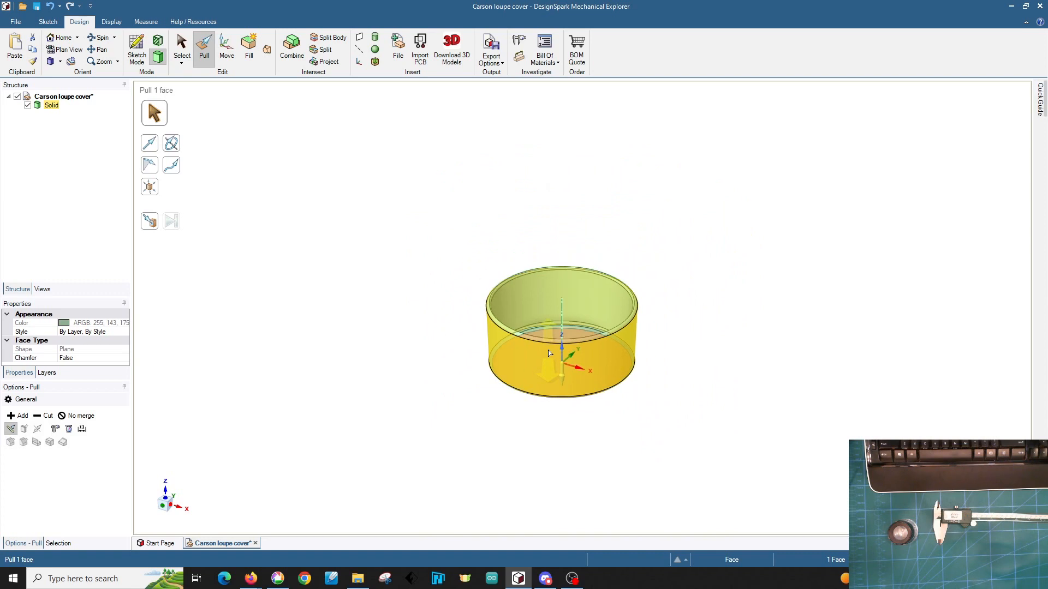
pyautogui.scroll(-2, 669, 264)
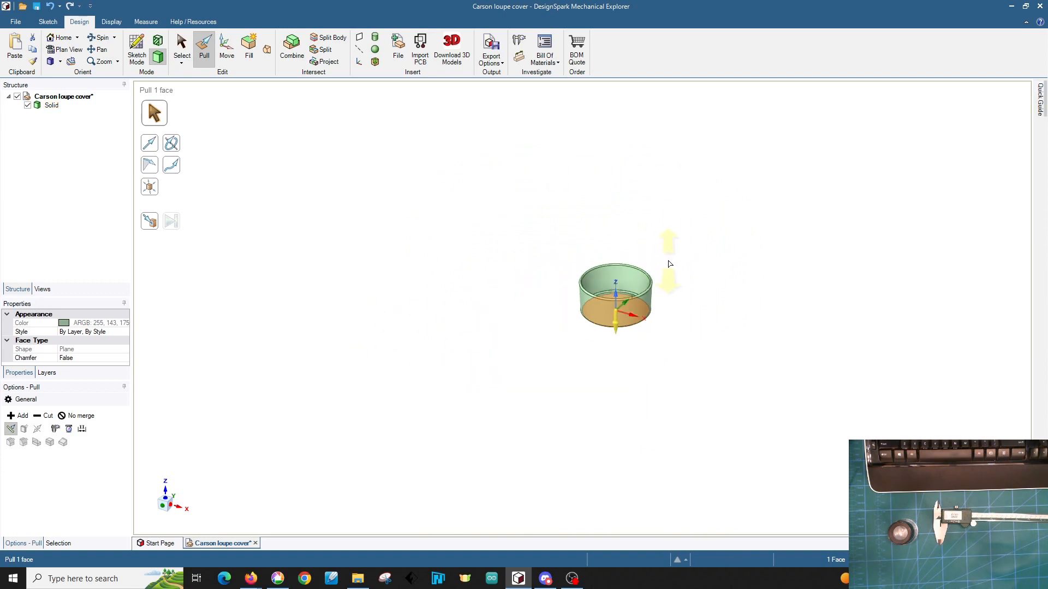
pyautogui.scroll(3, 551, 319)
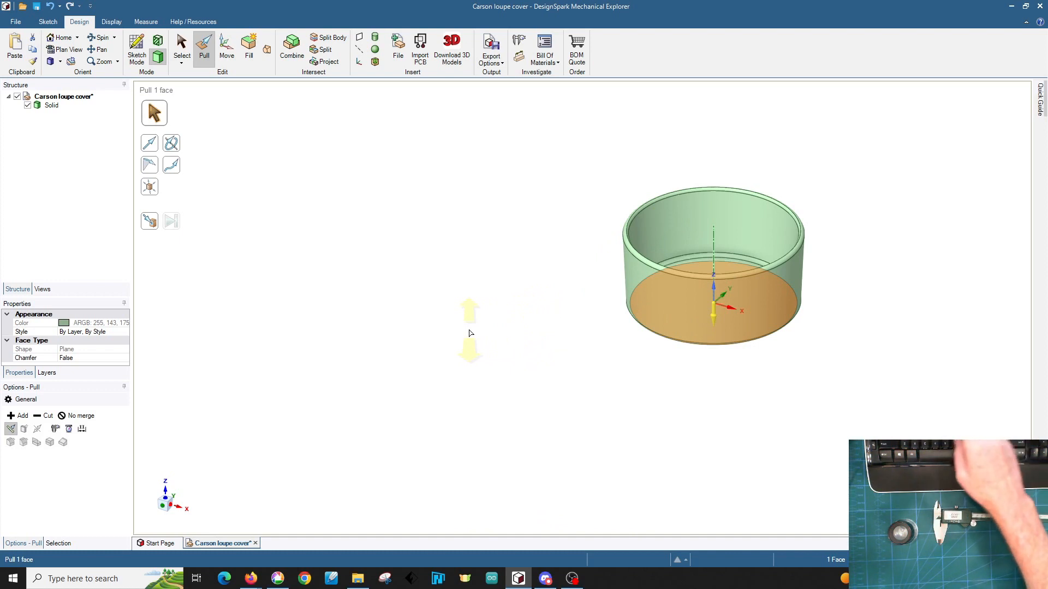
pyautogui.press('r')
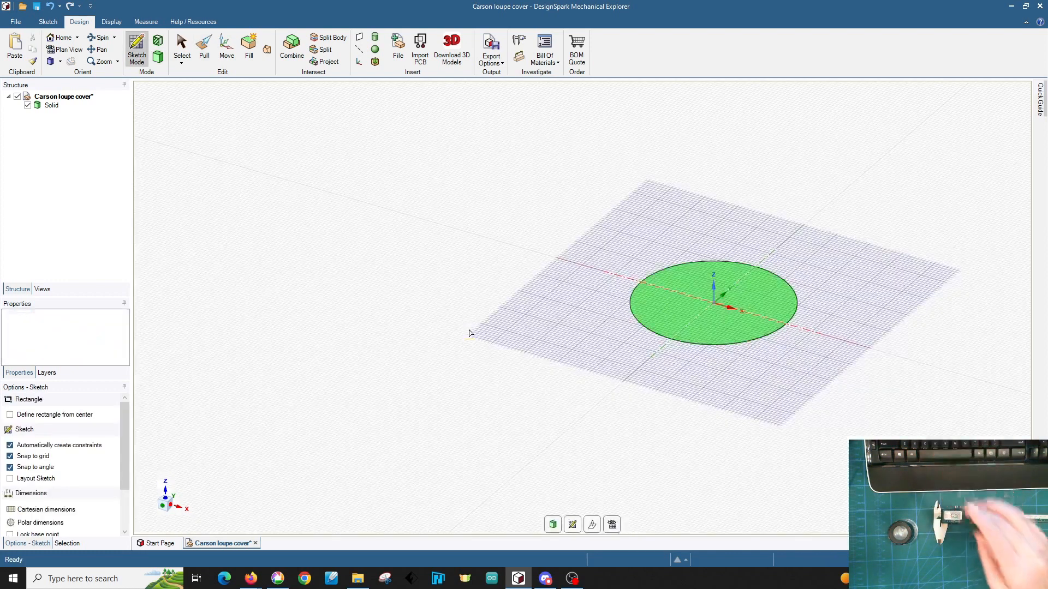
pyautogui.click(503, 307)
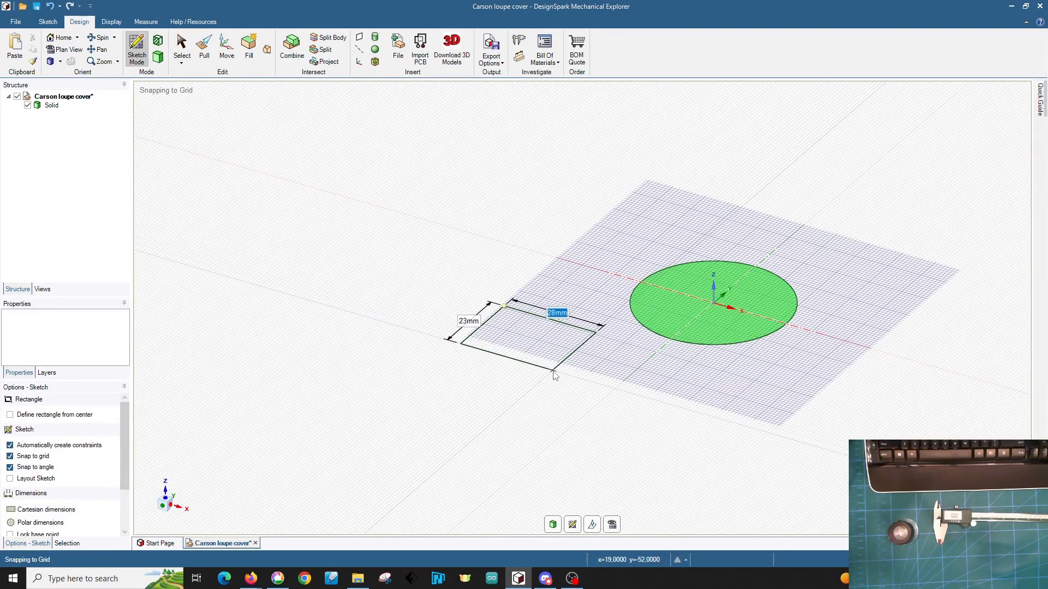
pyautogui.click(553, 371)
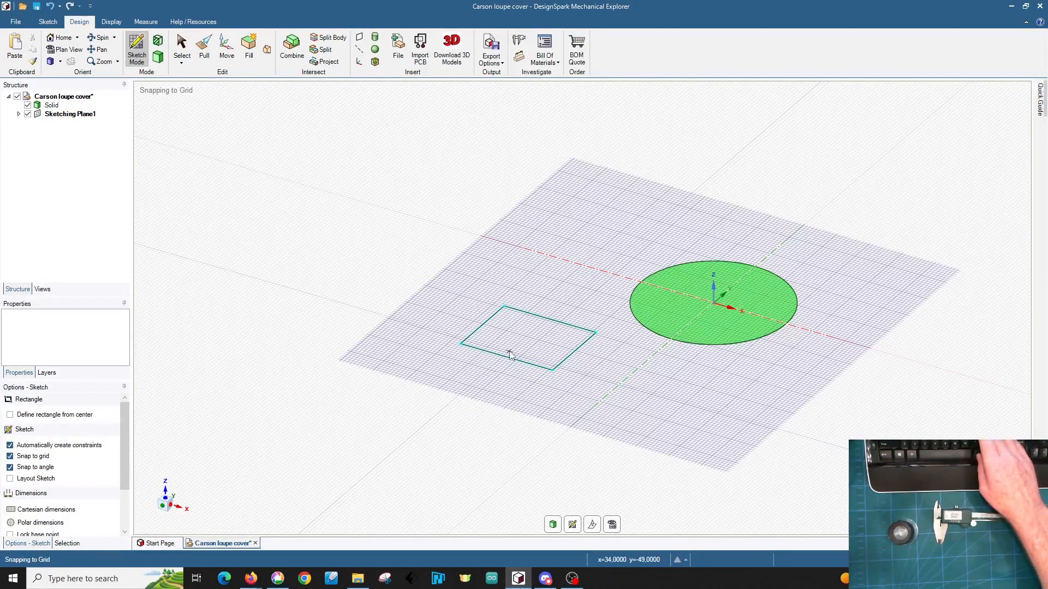
# Step: Draw a line across the rectangle, perpendicular to its two long sides, dividing it into two areas
pyautogui.scroll(3, 533, 335)
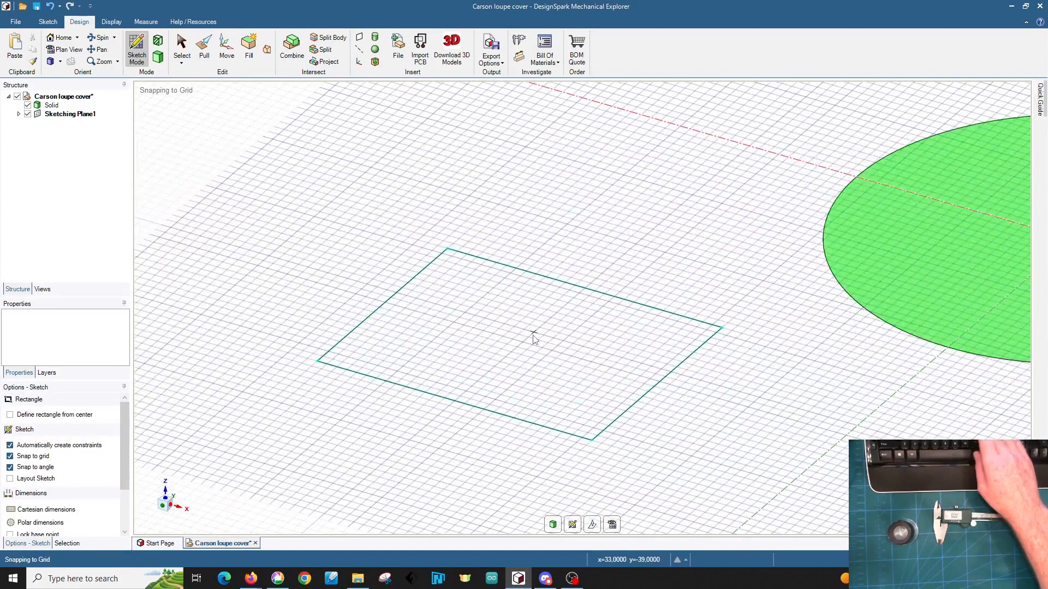
pyautogui.press('l')
pyautogui.click(565, 283)
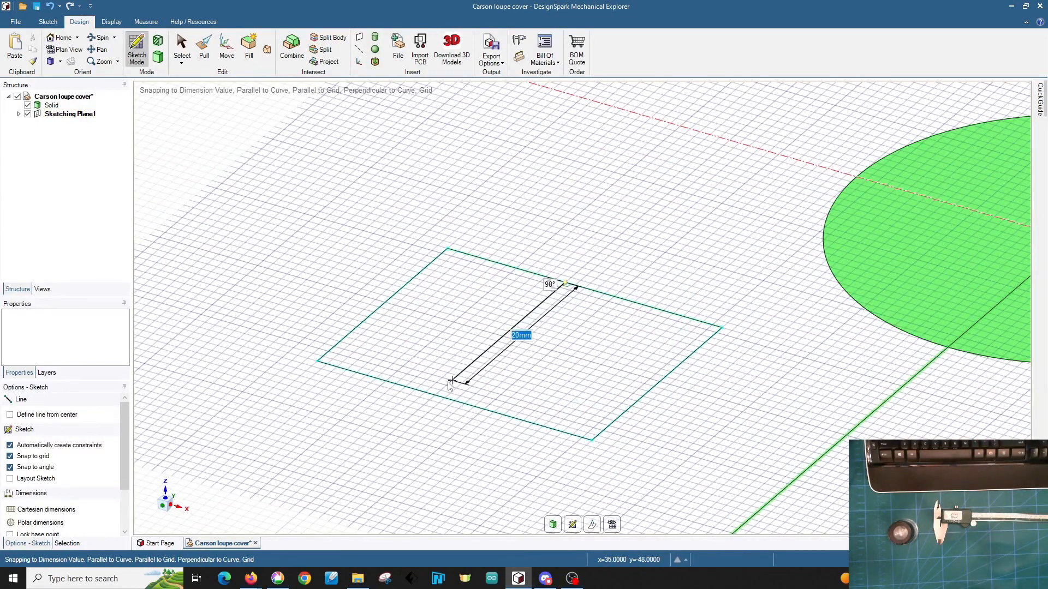
pyautogui.click(436, 396)
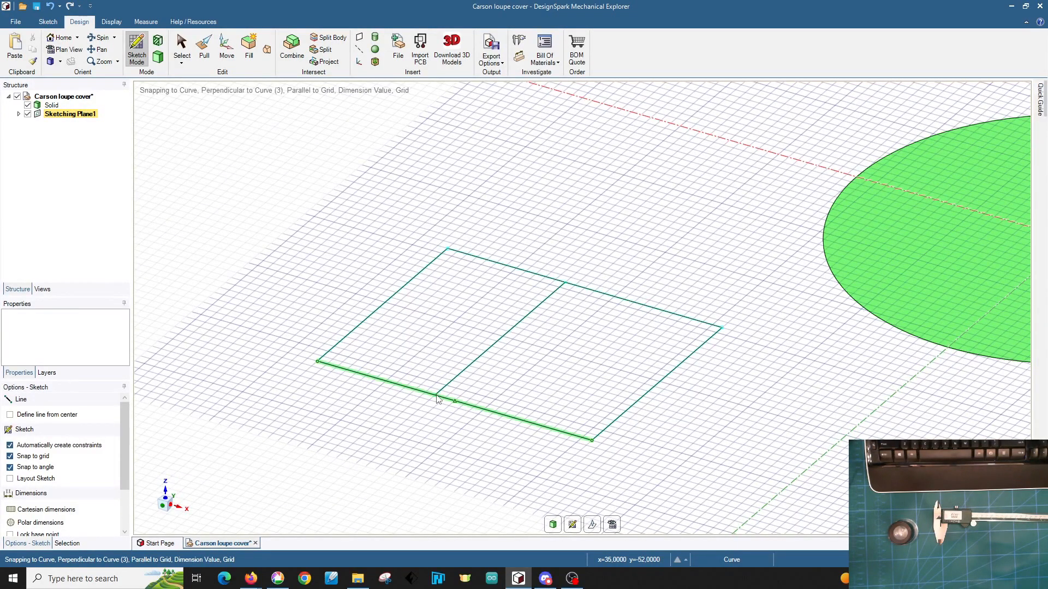
# Step: Move the whole divided rectangle sketch about 12.75 mm away from the cup along X and about 3.36 mm along Y
pyautogui.scroll(-5, 436, 396)
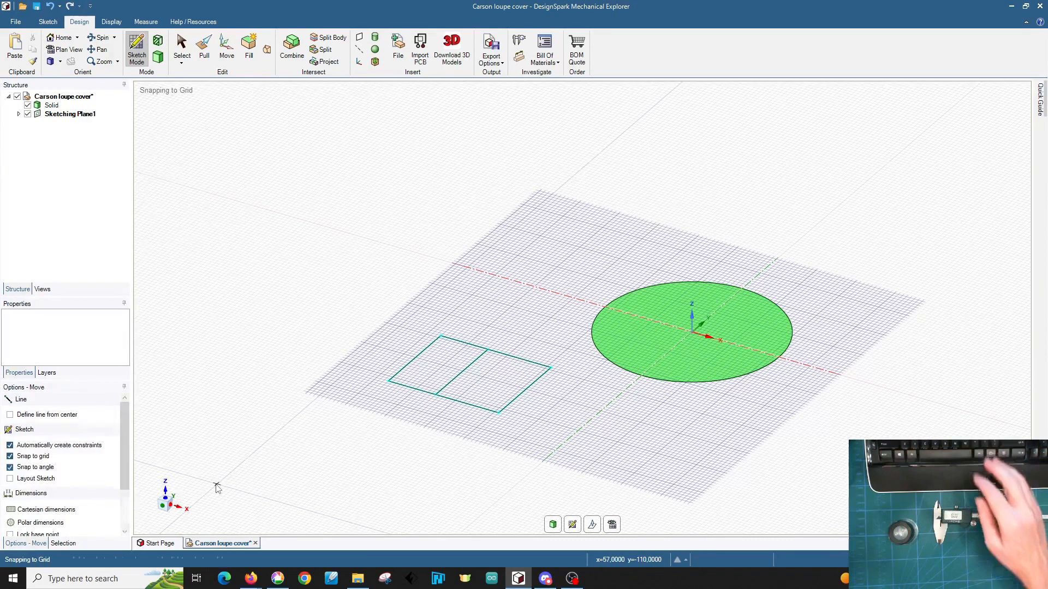
pyautogui.press('m')
pyautogui.moveTo(347, 310)
pyautogui.mouseDown()
pyautogui.moveTo(532, 421)
pyautogui.moveTo(525, 443)
pyautogui.mouseUp()
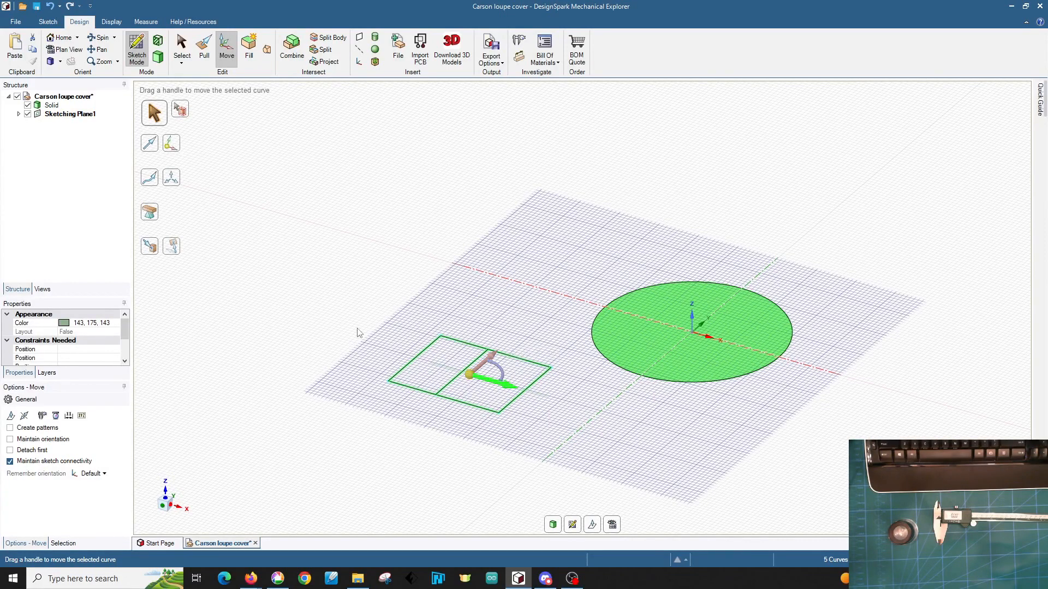
pyautogui.moveTo(337, 328)
pyautogui.mouseDown()
pyautogui.moveTo(314, 324)
pyautogui.moveTo(381, 349)
pyautogui.moveTo(307, 324)
pyautogui.mouseUp()
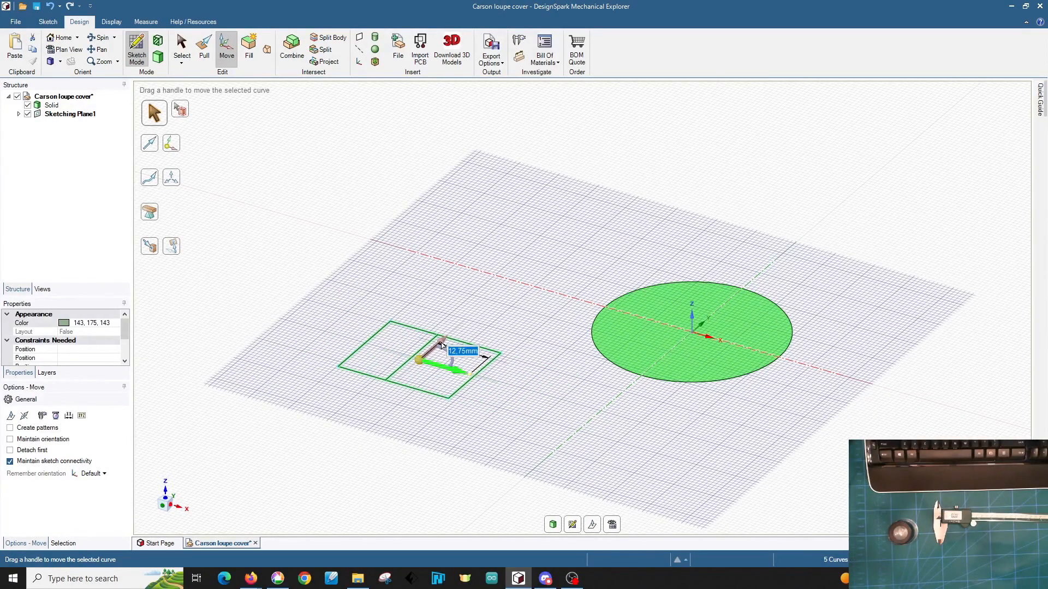
pyautogui.click(442, 345)
pyautogui.moveTo(315, 403); pyautogui.dragTo(328, 407)
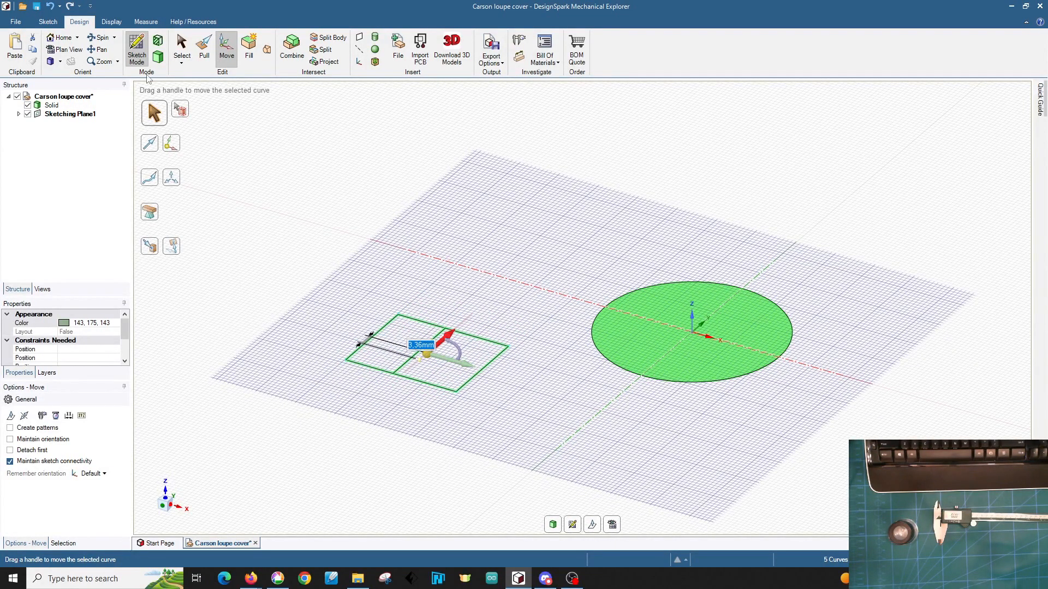
# Step: Turn the divided rectangle sketch into a surface in 3D mode and raise it about 17 mm vertically
pyautogui.click(158, 57)
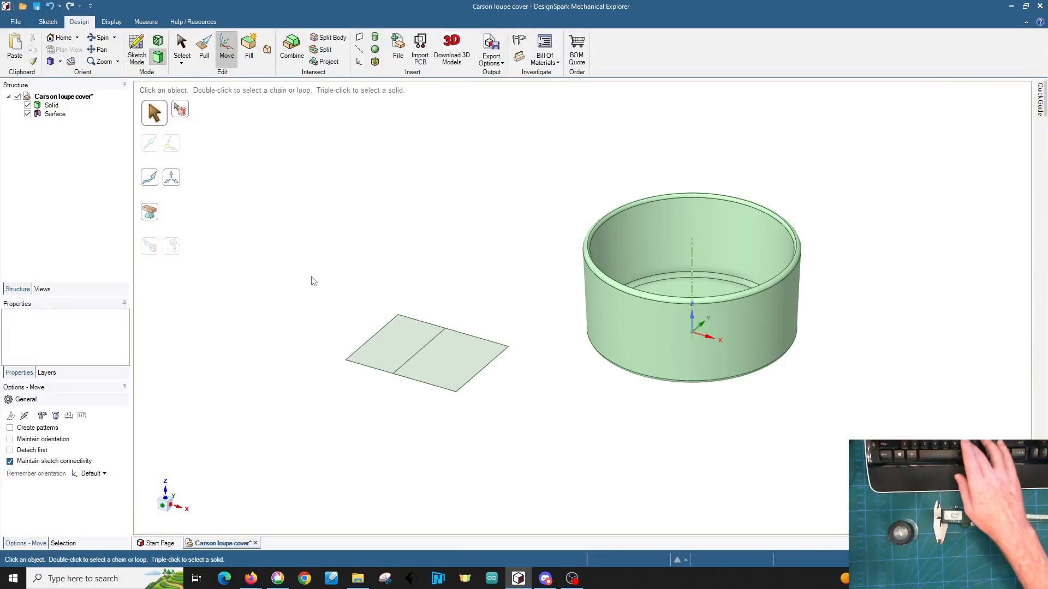
pyautogui.moveTo(308, 283); pyautogui.dragTo(531, 439)
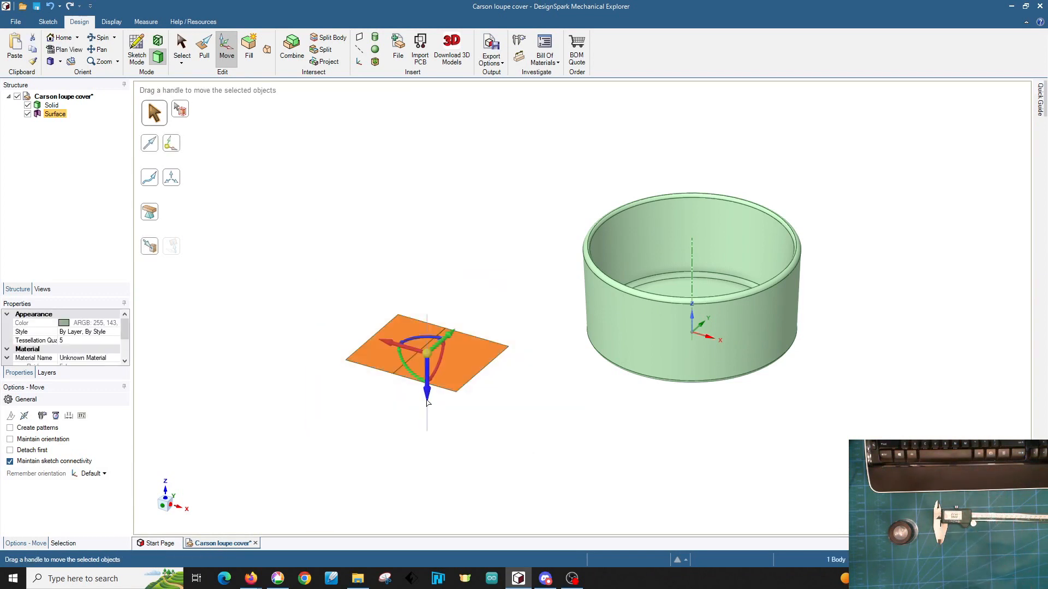
pyautogui.click(428, 400)
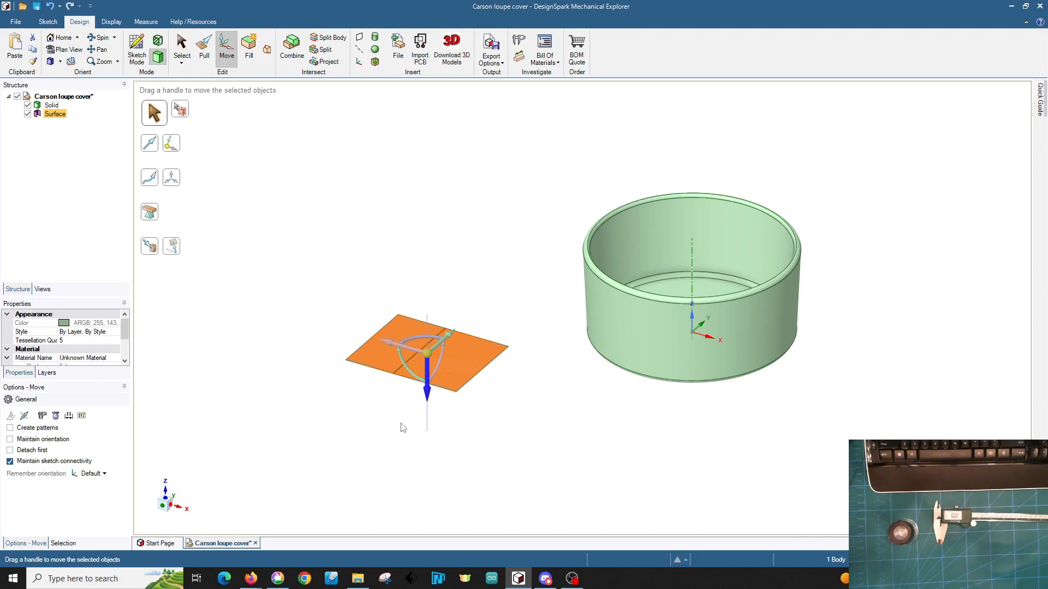
pyautogui.moveTo(410, 420); pyautogui.dragTo(393, 326)
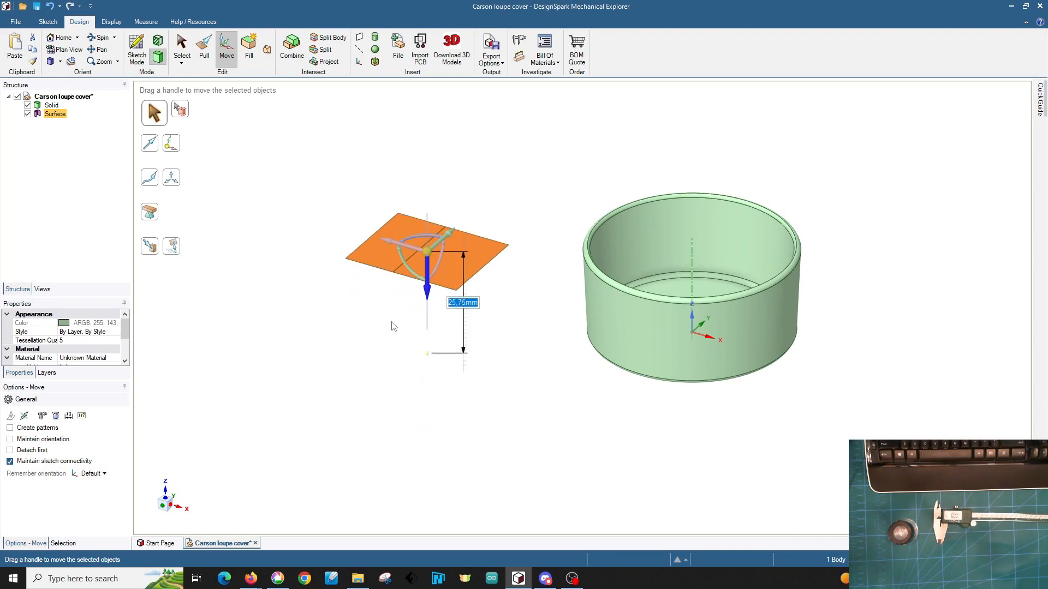
pyautogui.click(163, 508)
pyautogui.moveTo(393, 314); pyautogui.dragTo(360, 343)
pyautogui.moveTo(347, 345); pyautogui.dragTo(325, 386, button='middle')
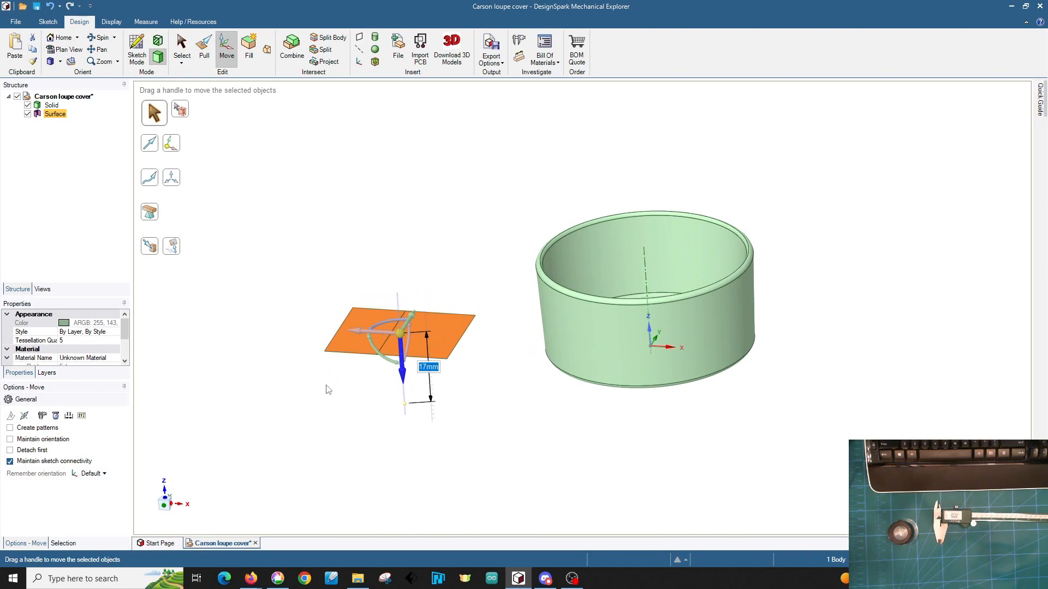
# Step: Rotate the rectangular surface 90° about its vertical axis
pyautogui.click(381, 323)
pyautogui.moveTo(361, 276); pyautogui.dragTo(307, 288)
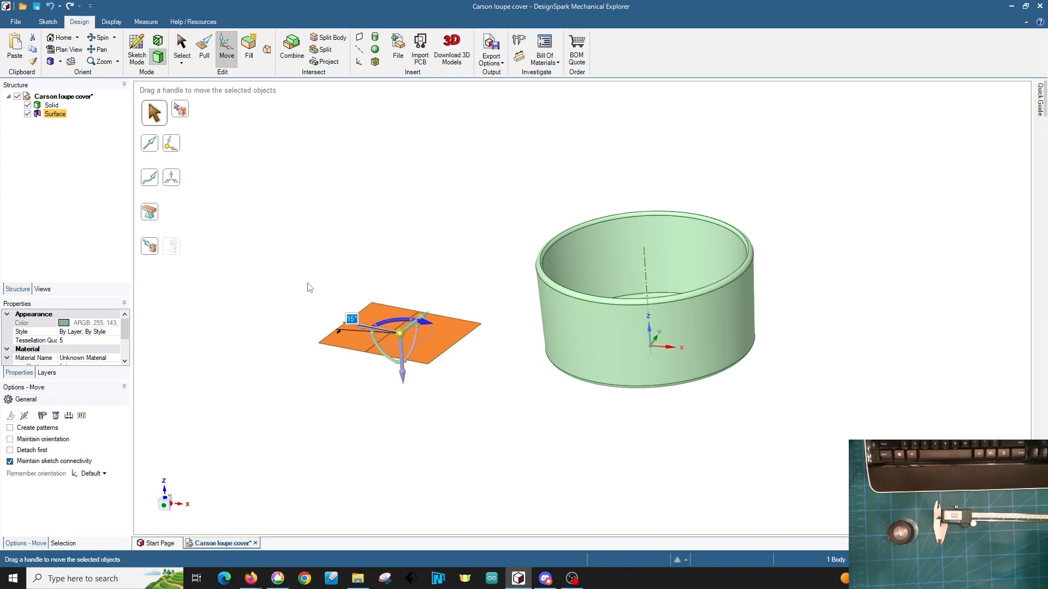
pyautogui.write('90')
pyautogui.press('Return')
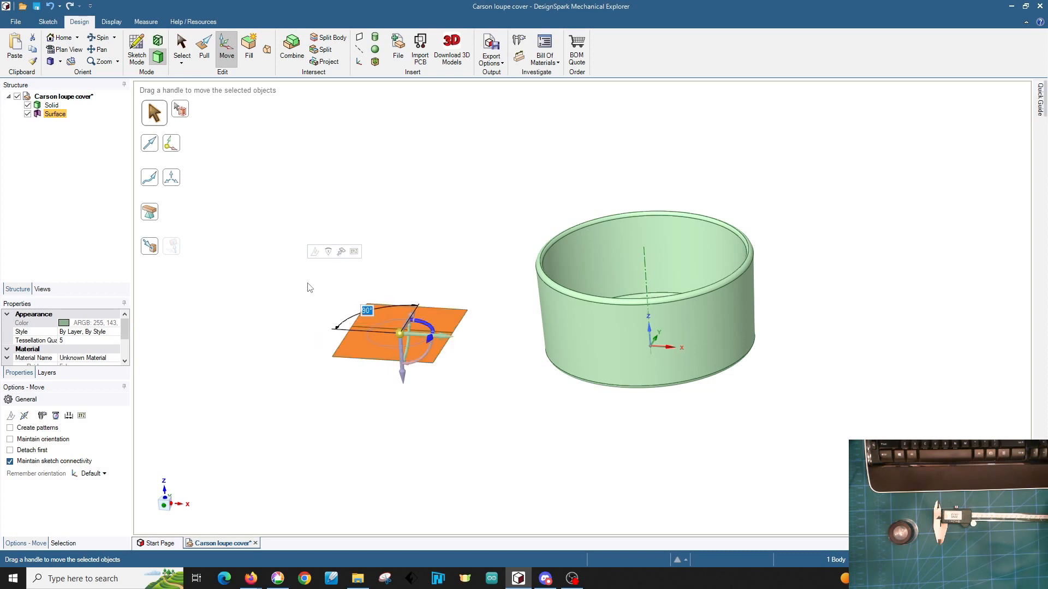
# Step: Undo the rectangular surface's rotation and moves, its dividing line, the rectangle sketch and its sketching plane, leaving only the cup solid
pyautogui.press('Escape')
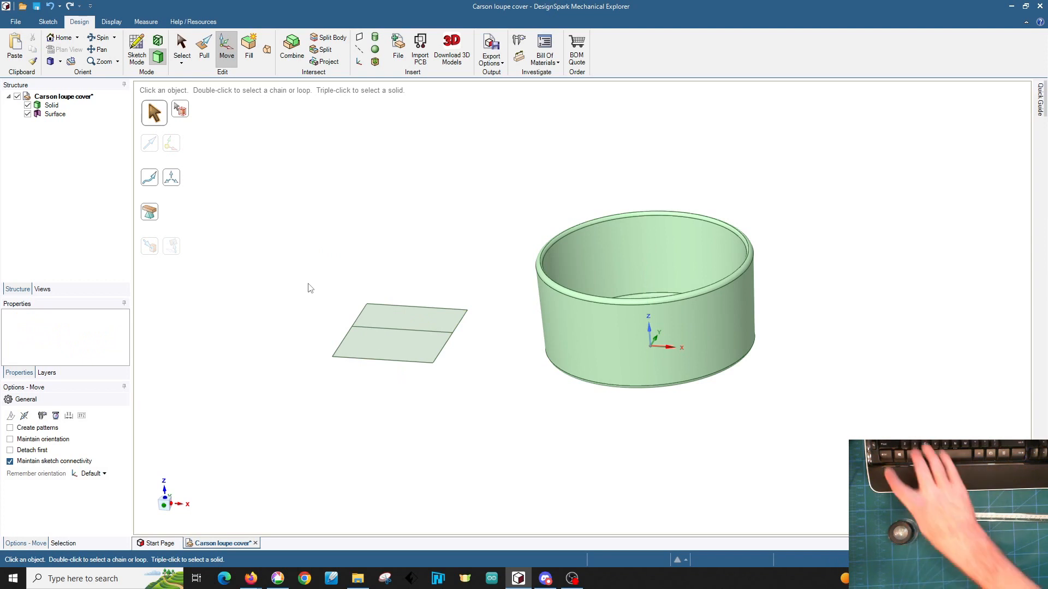
pyautogui.hotkey('ctrl', 'z')
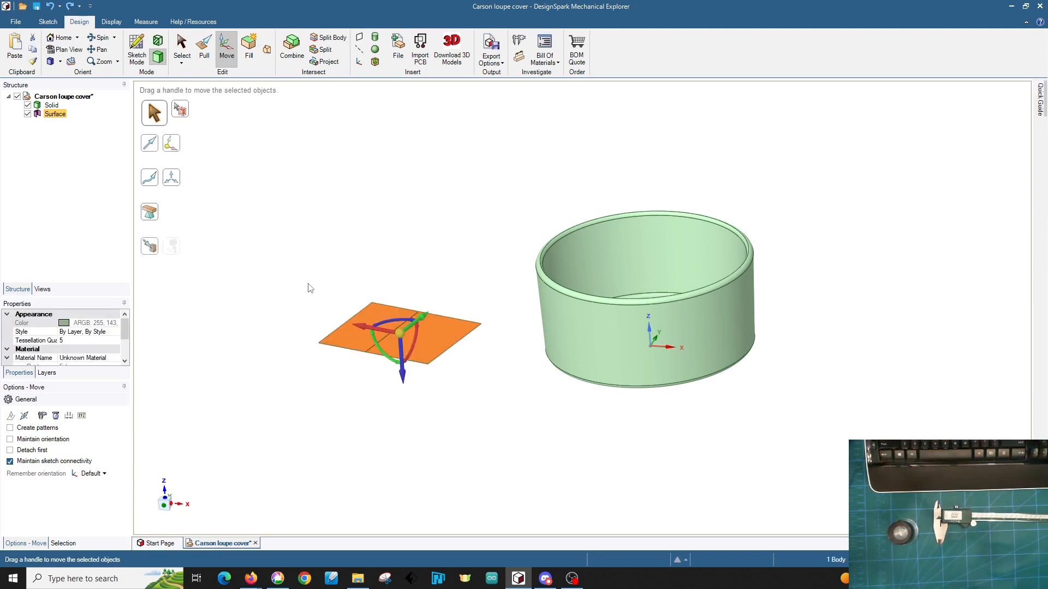
pyautogui.hotkey('ctrl', 'z')
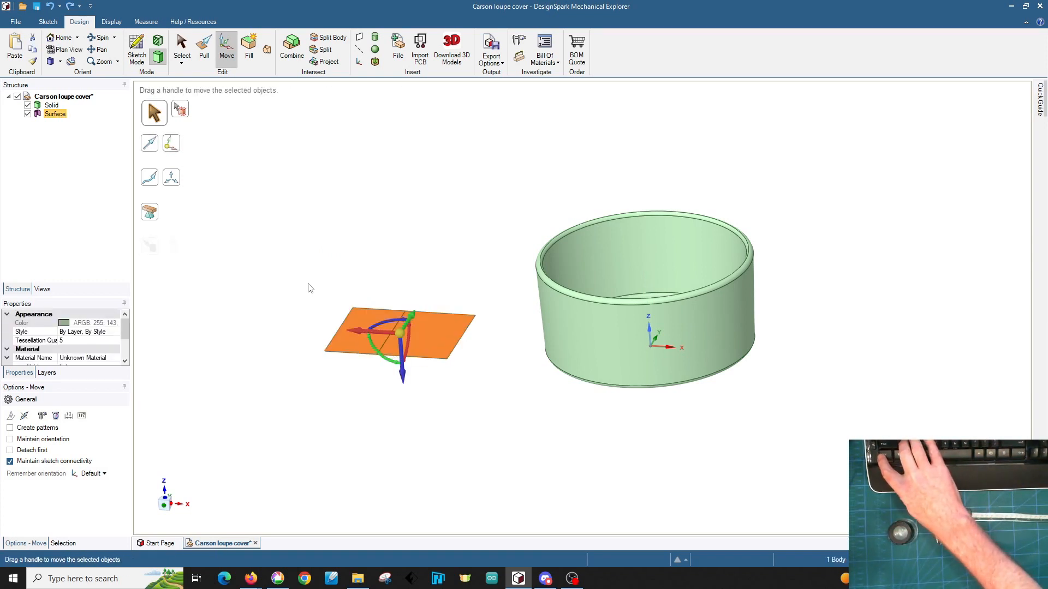
pyautogui.hotkey('ctrl', 'z')
pyautogui.hotkey('ctrl', 'z')
pyautogui.hotkey('ctrl', 'z')
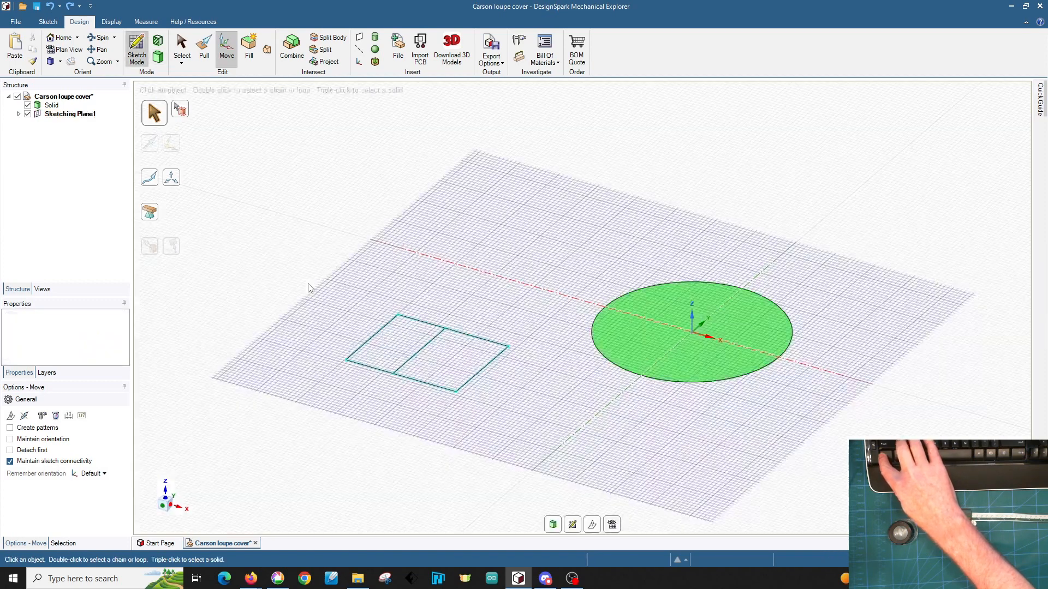
pyautogui.hotkey('ctrl', 'z')
pyautogui.hotkey('ctrl', 'z')
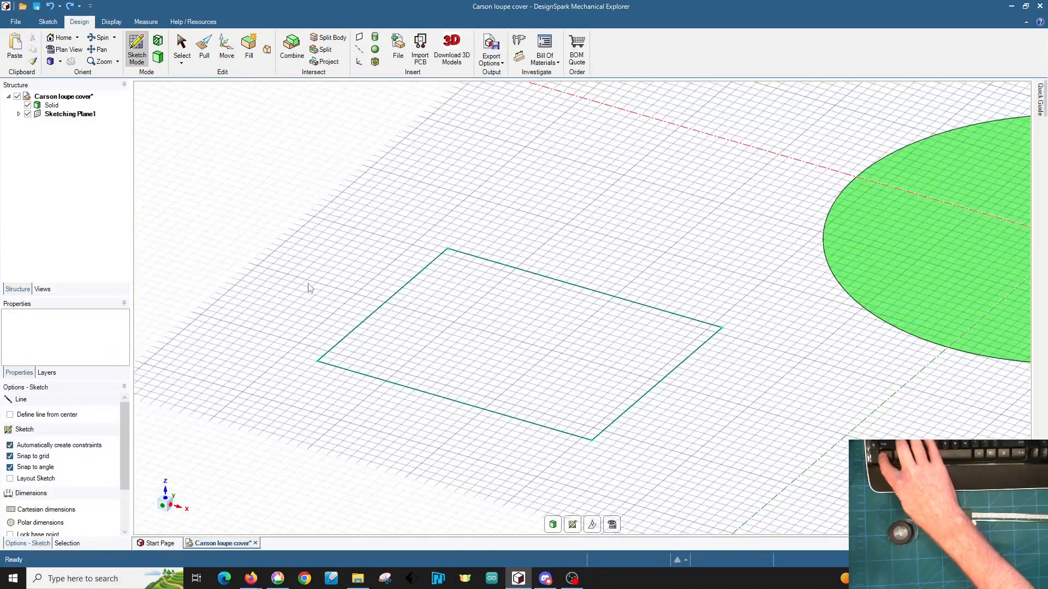
pyautogui.hotkey('ctrl', 'z')
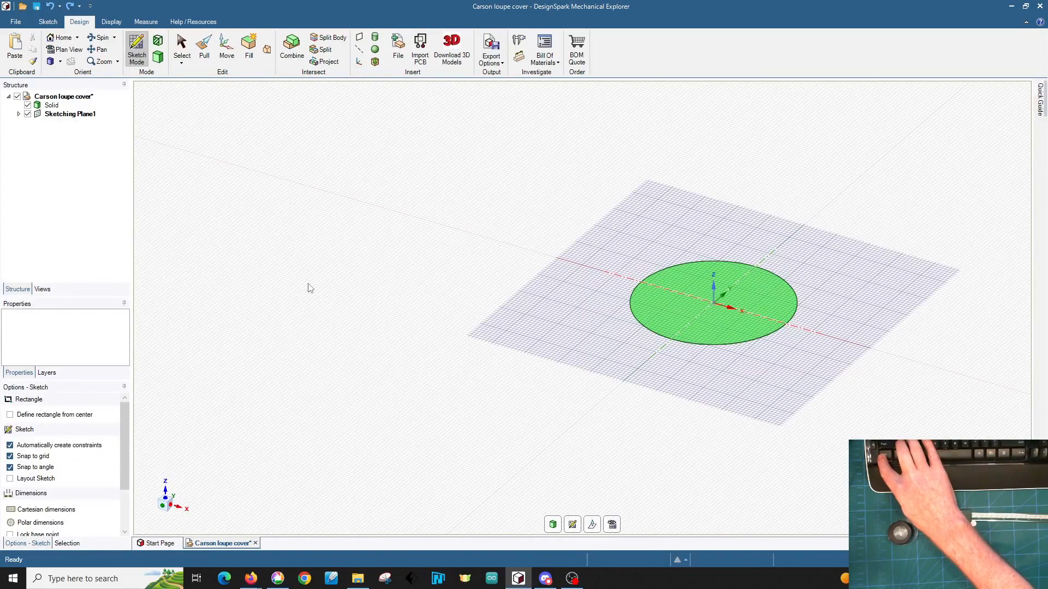
pyautogui.hotkey('ctrl', 'z')
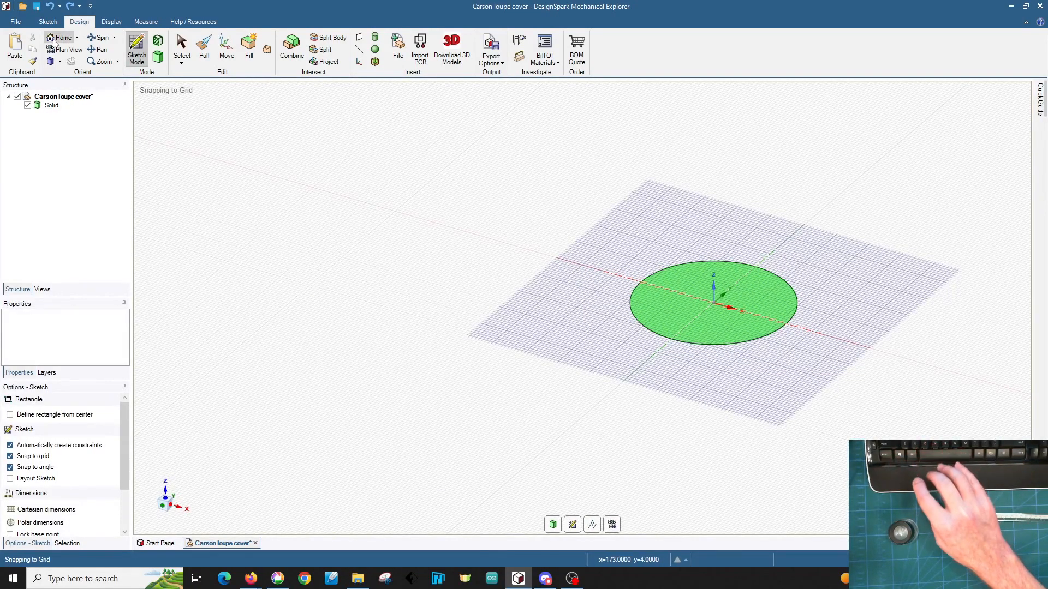
# Step: Reset to the home view and return from sketch mode to 3D mode to show the whole cup
pyautogui.click(62, 38)
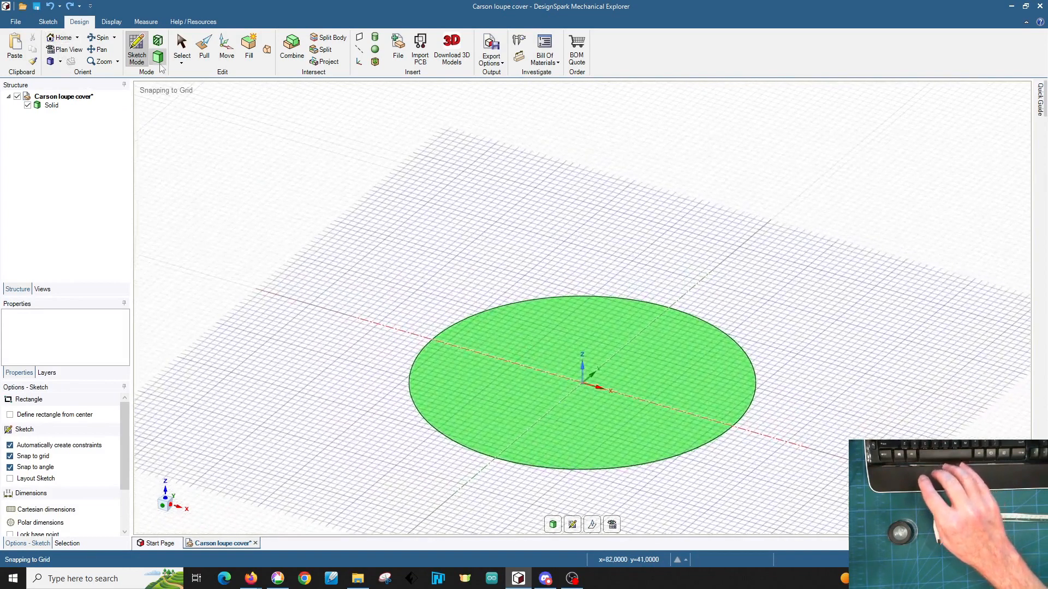
pyautogui.click(158, 58)
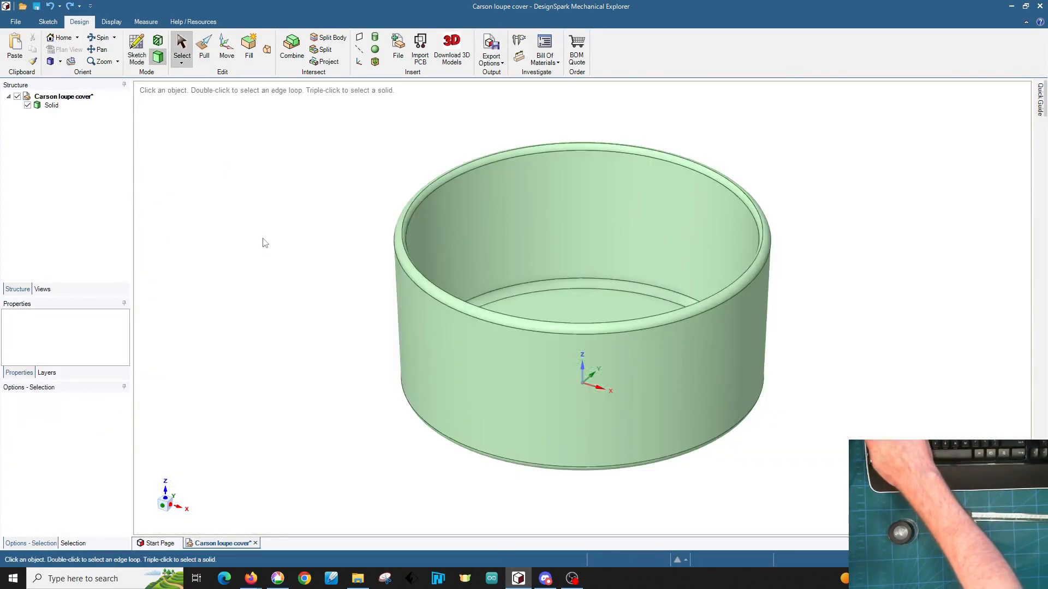
pyautogui.moveTo(300, 320)
pyautogui.mouseDown(button='middle')
pyautogui.moveTo(287, 216)
pyautogui.moveTo(308, 290)
pyautogui.moveTo(304, 338)
pyautogui.moveTo(302, 327)
pyautogui.mouseUp(button='middle')
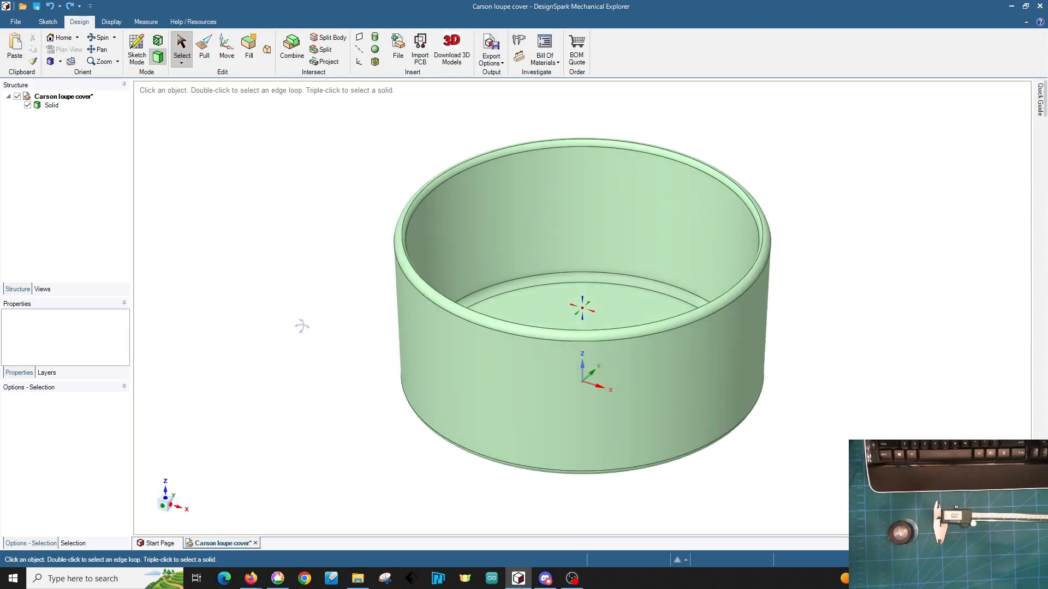
# Step: Export the cup as a 3D print STL file named Carson loupe cover in the Mechanical sundry folder
pyautogui.click(497, 62)
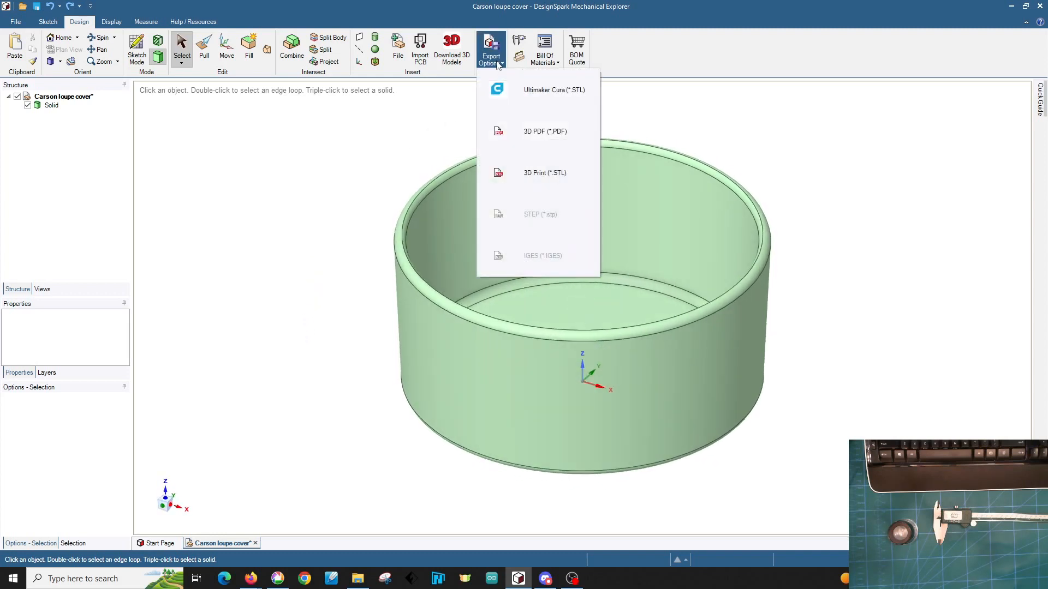
pyautogui.click(533, 180)
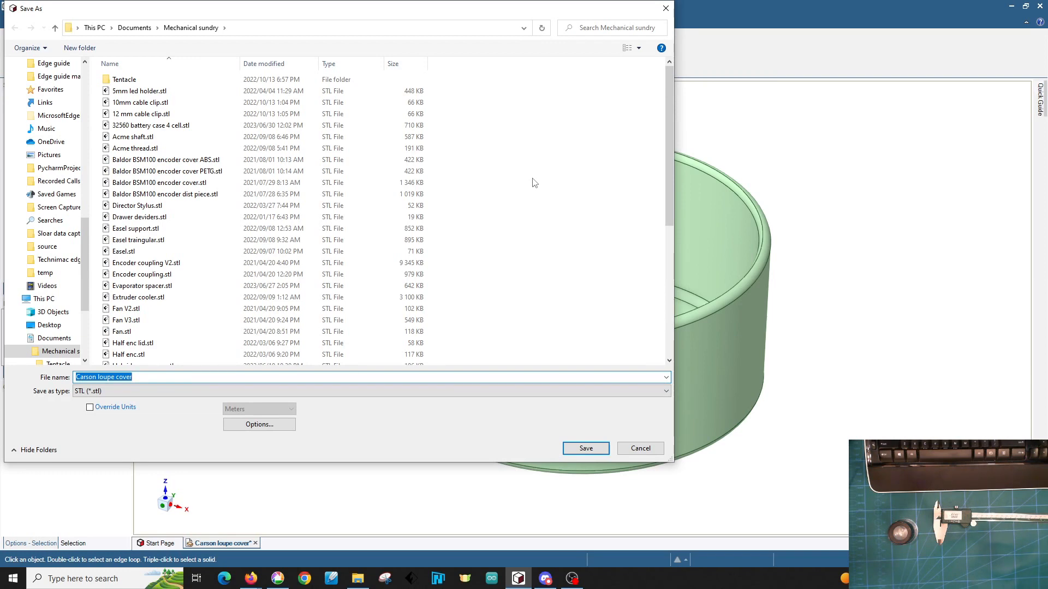
pyautogui.press('Return')
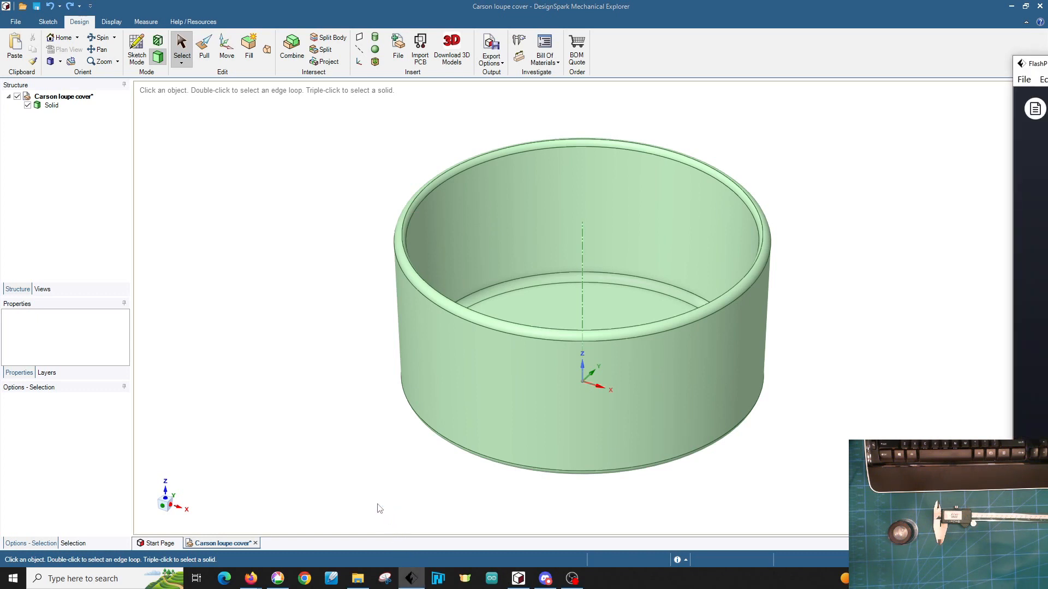
# Step: Switch to FlashPrint, maximize its window and load Carson loupe cover.stl from the Mechanical sundry folder onto the build plate
pyautogui.moveTo(1047, 68); pyautogui.dragTo(225, 74)
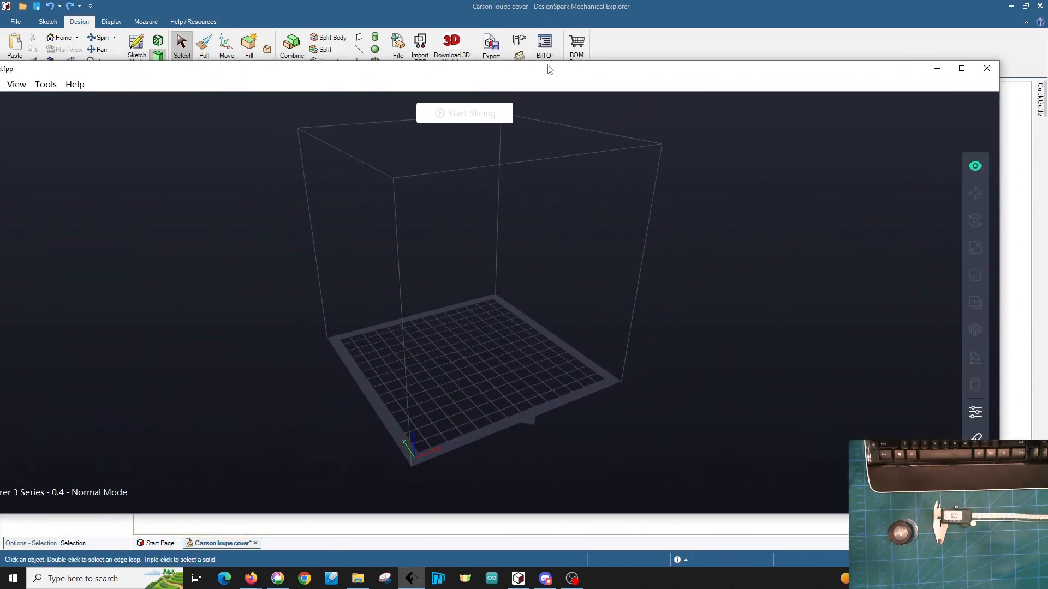
pyautogui.click(961, 69)
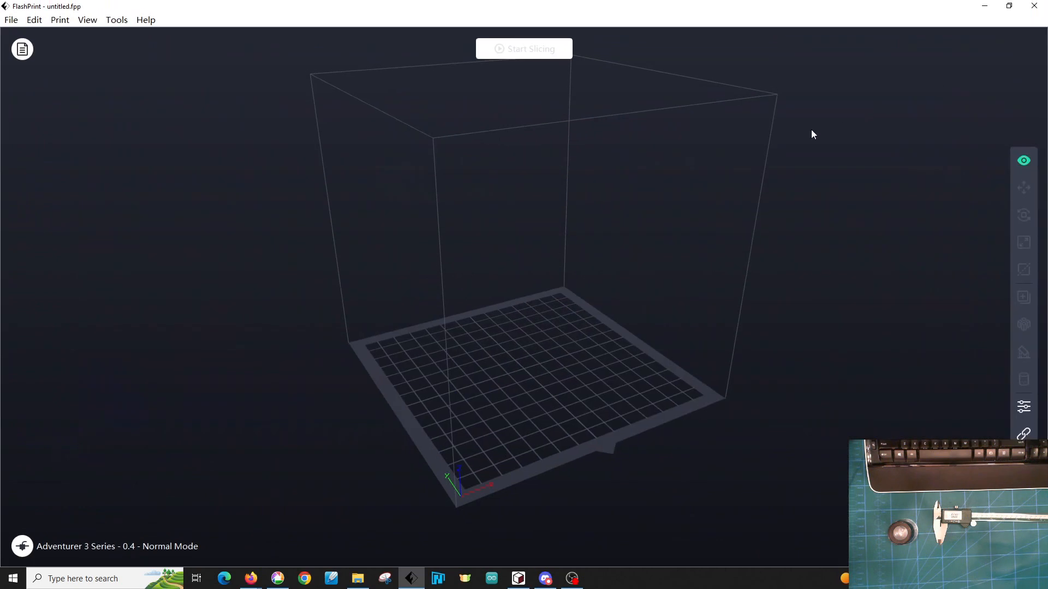
pyautogui.click(22, 49)
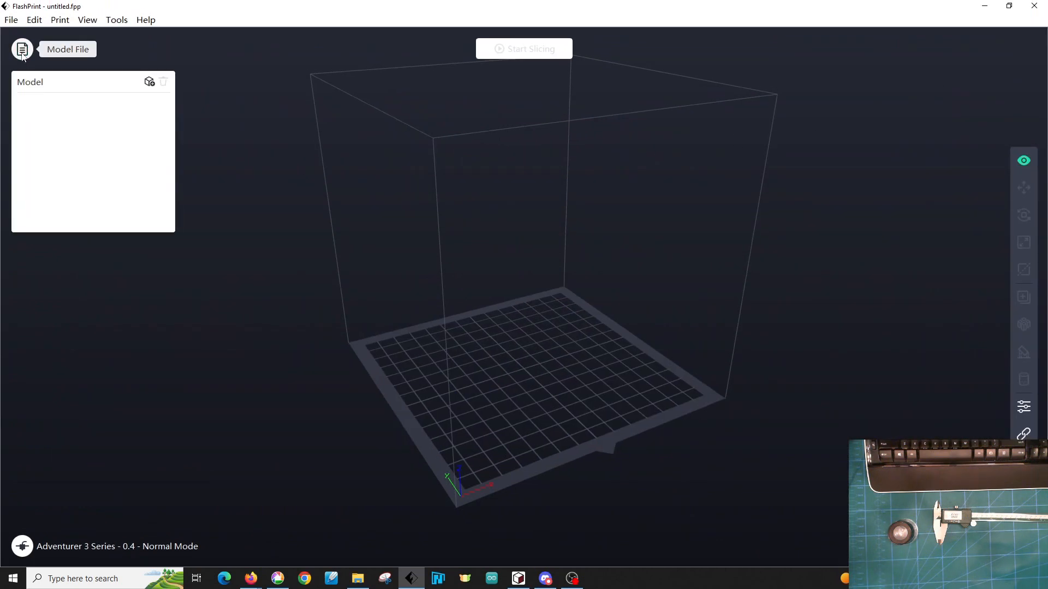
pyautogui.click(149, 83)
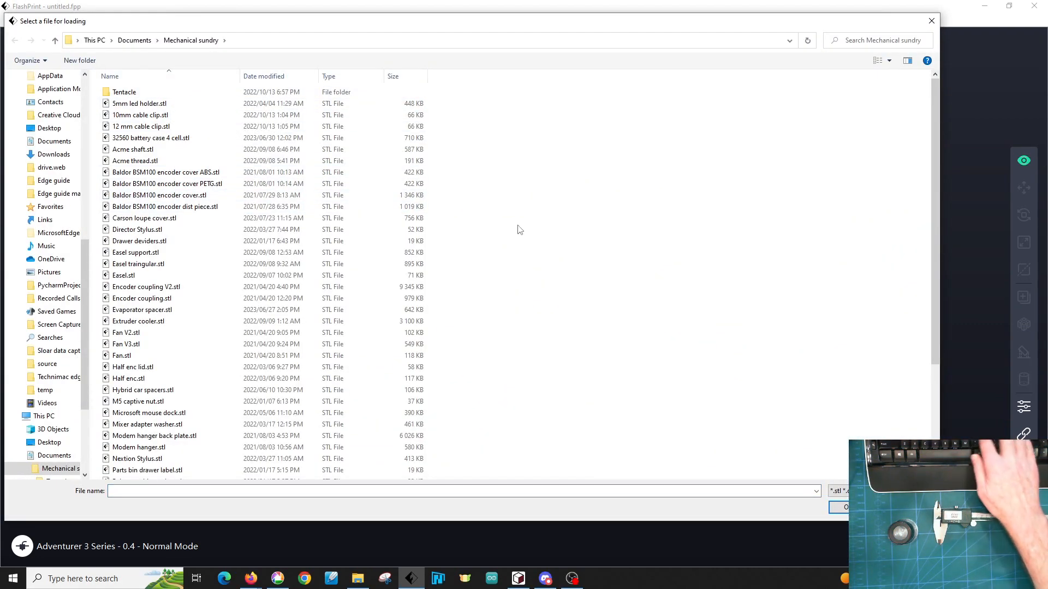
pyautogui.click(312, 253)
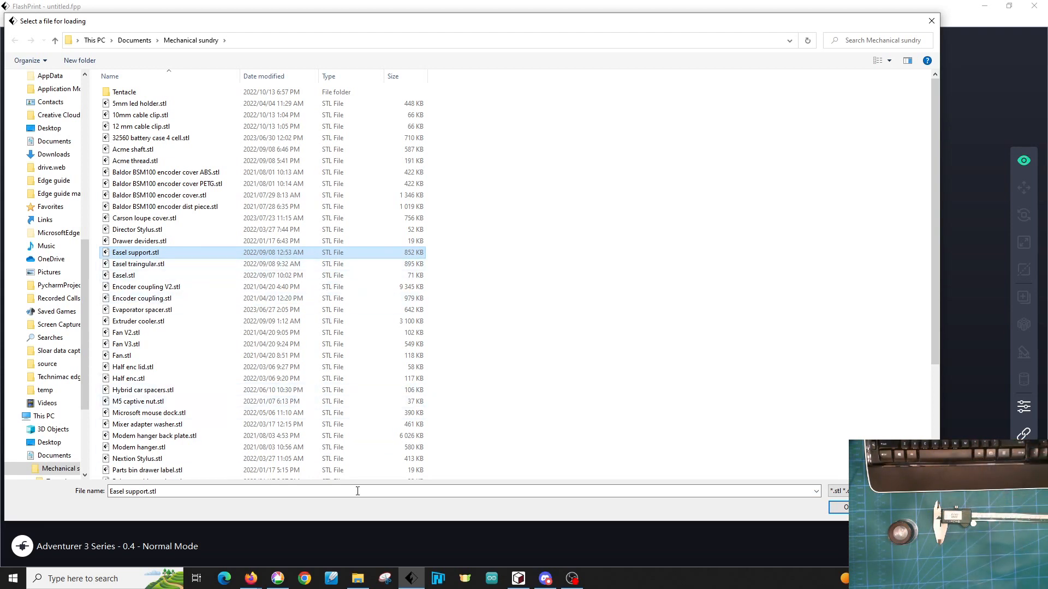
pyautogui.click(521, 581)
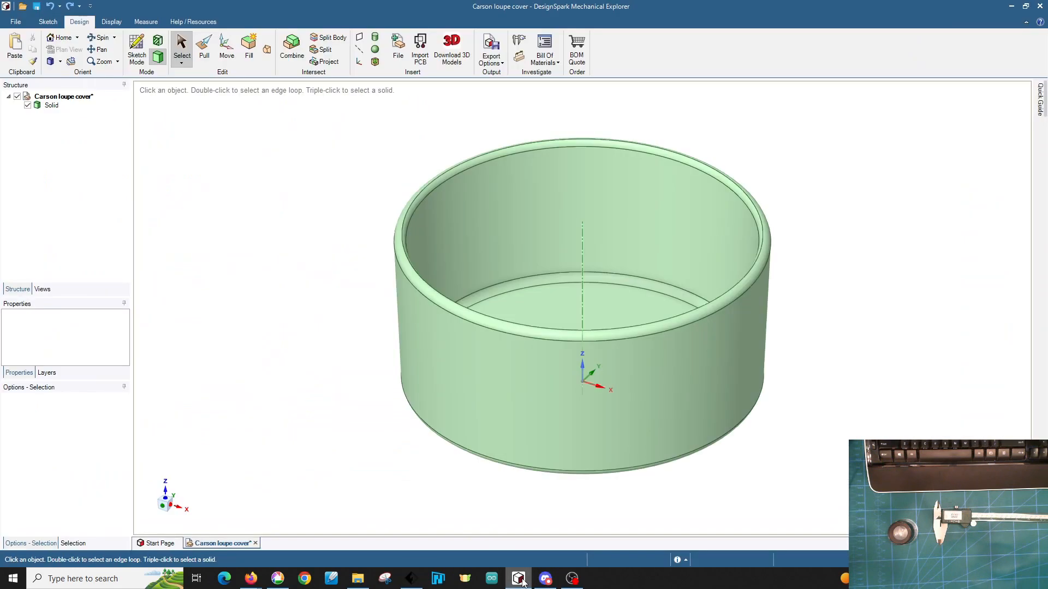
pyautogui.click(521, 580)
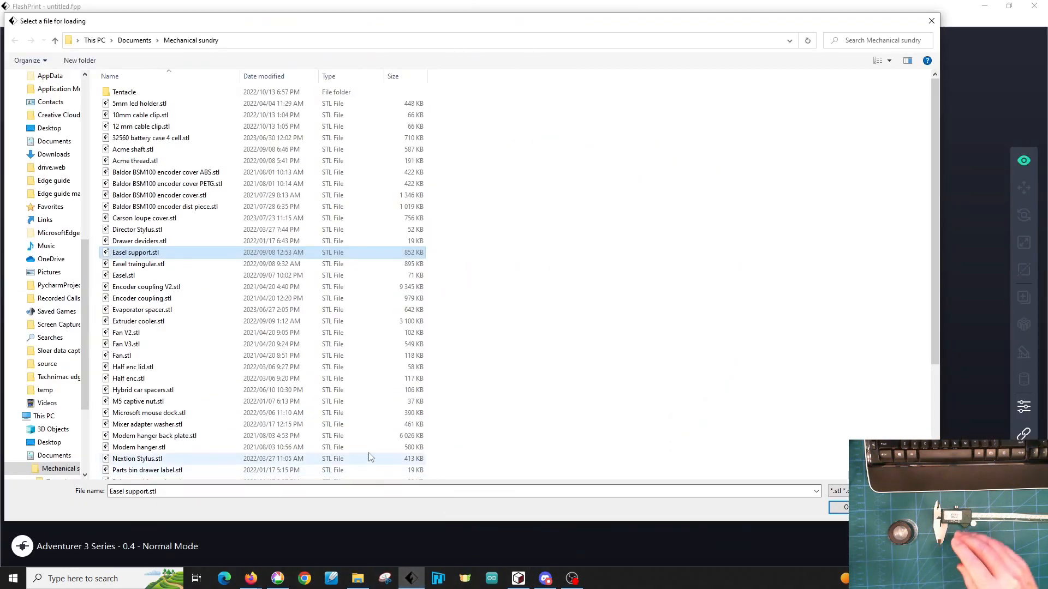
pyautogui.doubleClick(206, 218)
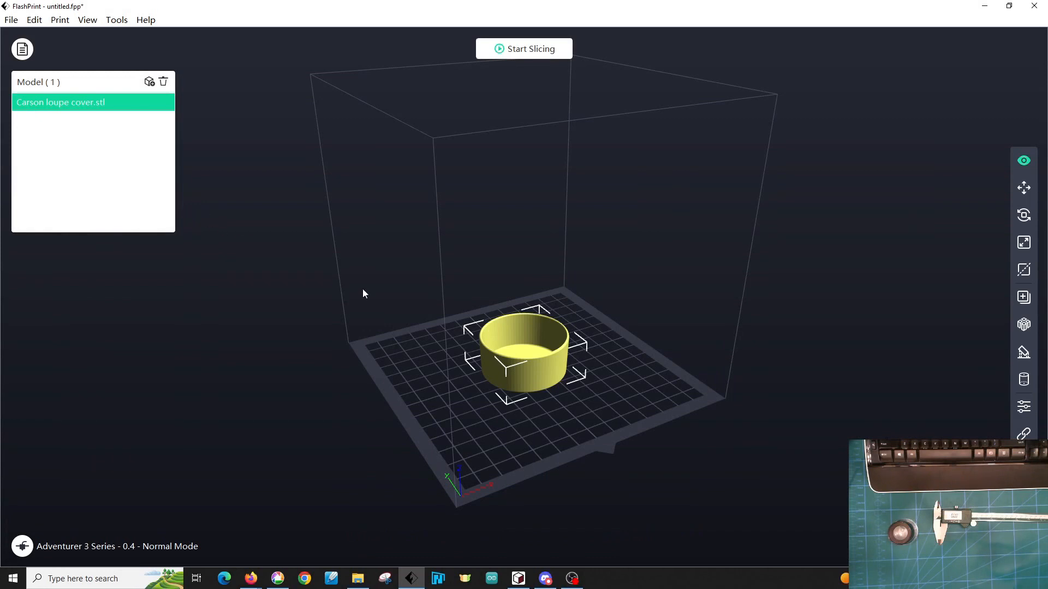
# Step: Slice the loupe cover for the Adventurer 3 Series with Flashforge-PLA and the Standard profile
pyautogui.scroll(6, 533, 381)
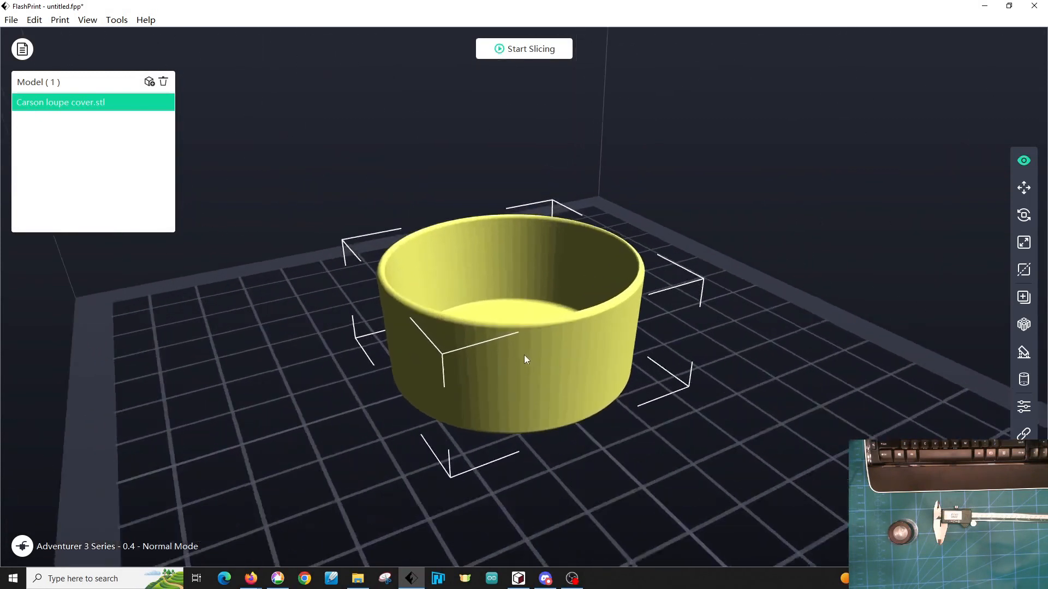
pyautogui.click(521, 51)
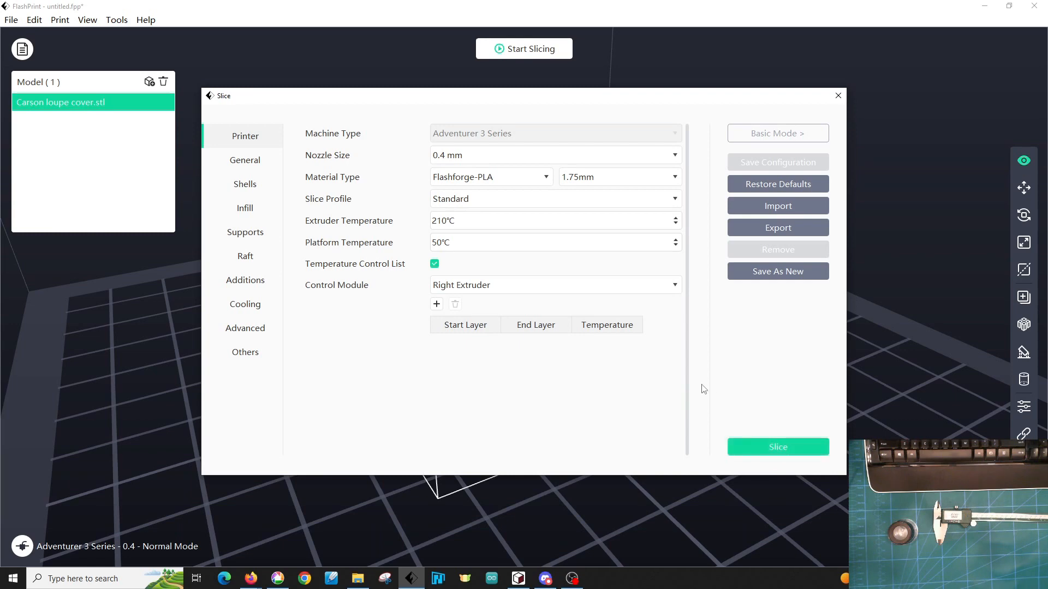
pyautogui.click(778, 448)
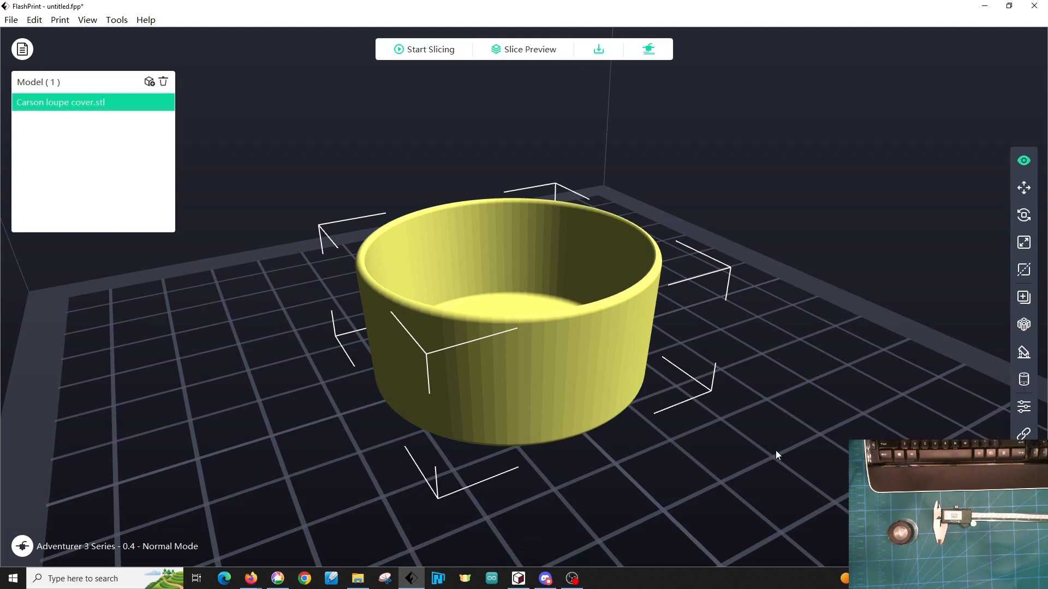
# Step: Preview the sliced loupe cover and check its layers up to the topmost one
pyautogui.click(521, 57)
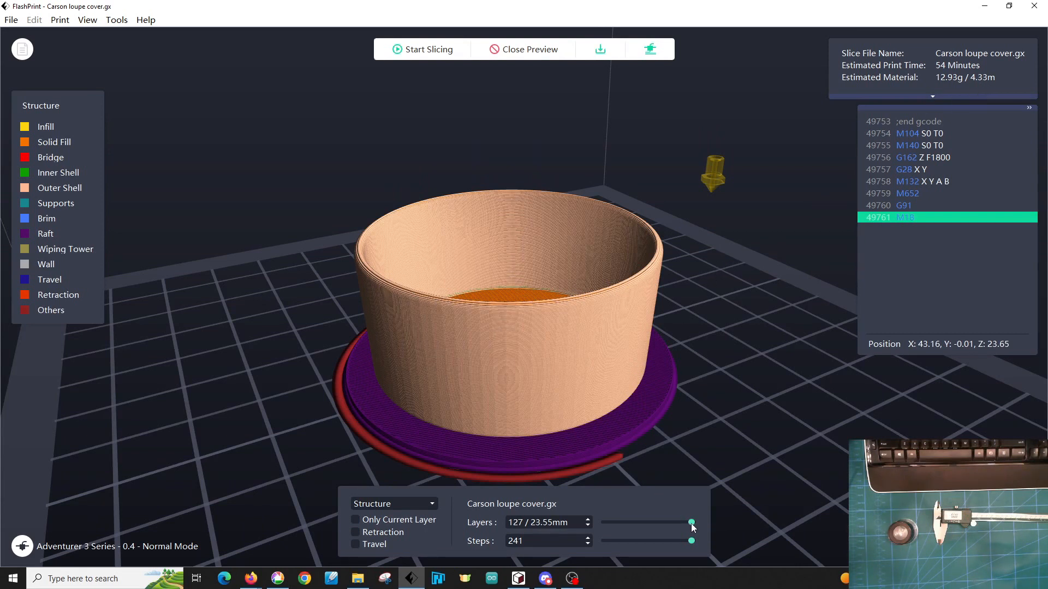
pyautogui.moveTo(690, 524)
pyautogui.mouseDown()
pyautogui.moveTo(607, 530)
pyautogui.moveTo(702, 523)
pyautogui.mouseUp()
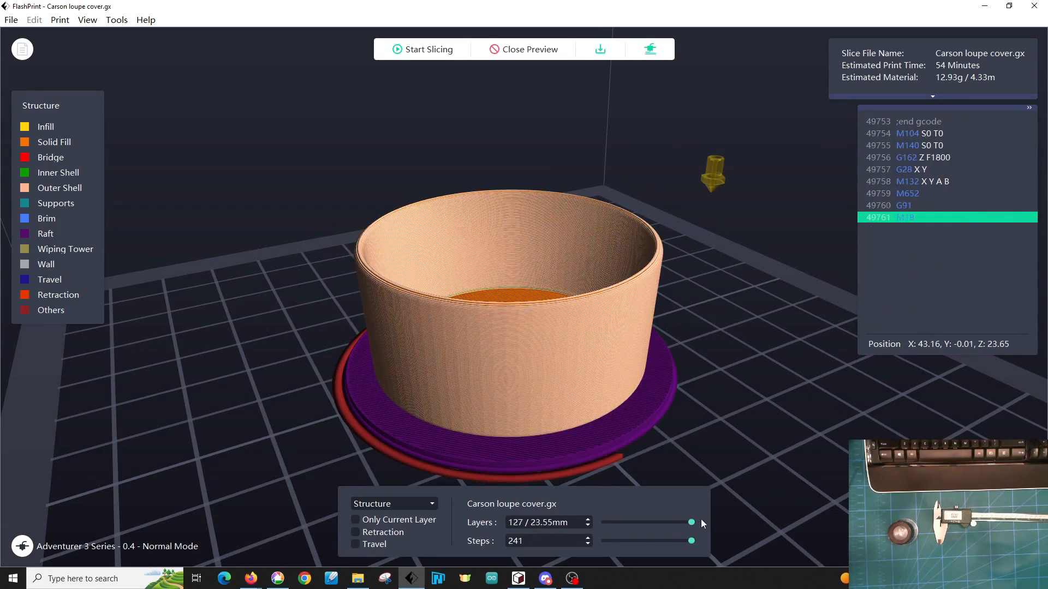